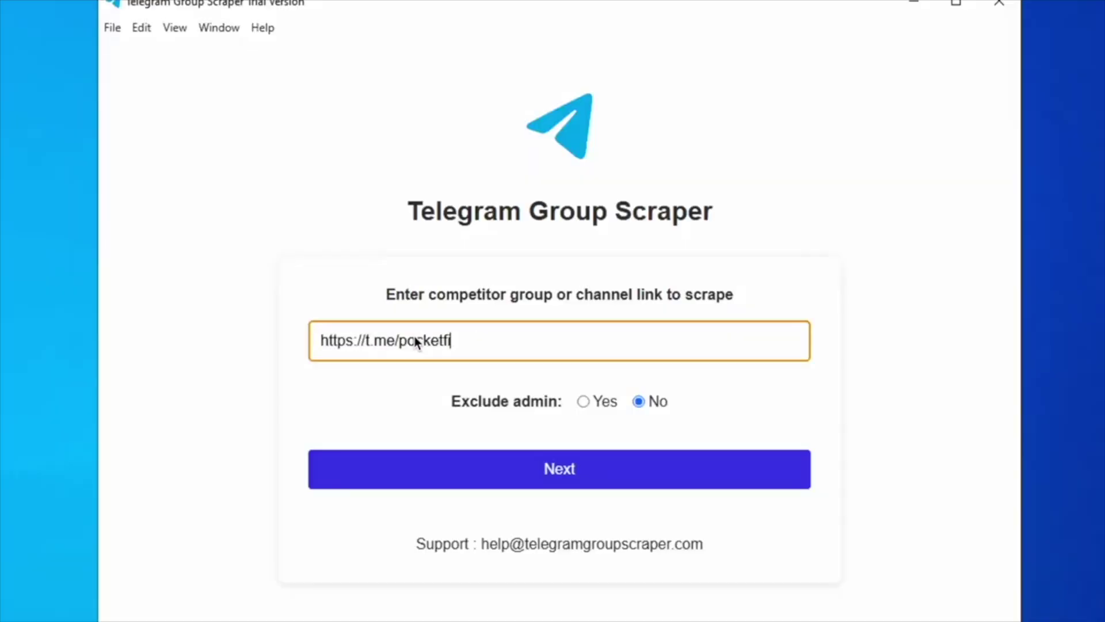
- Preview the workflow: load details, start scraping, enter the login code and approve access
click(584, 402)
click(587, 469)
click(594, 520)
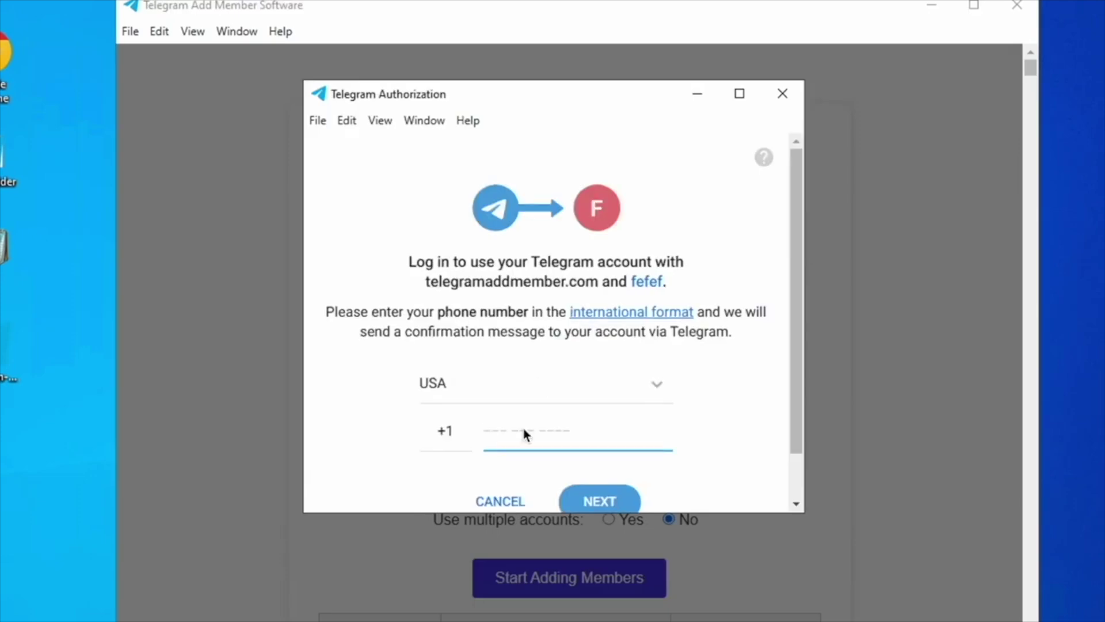
text(76874)
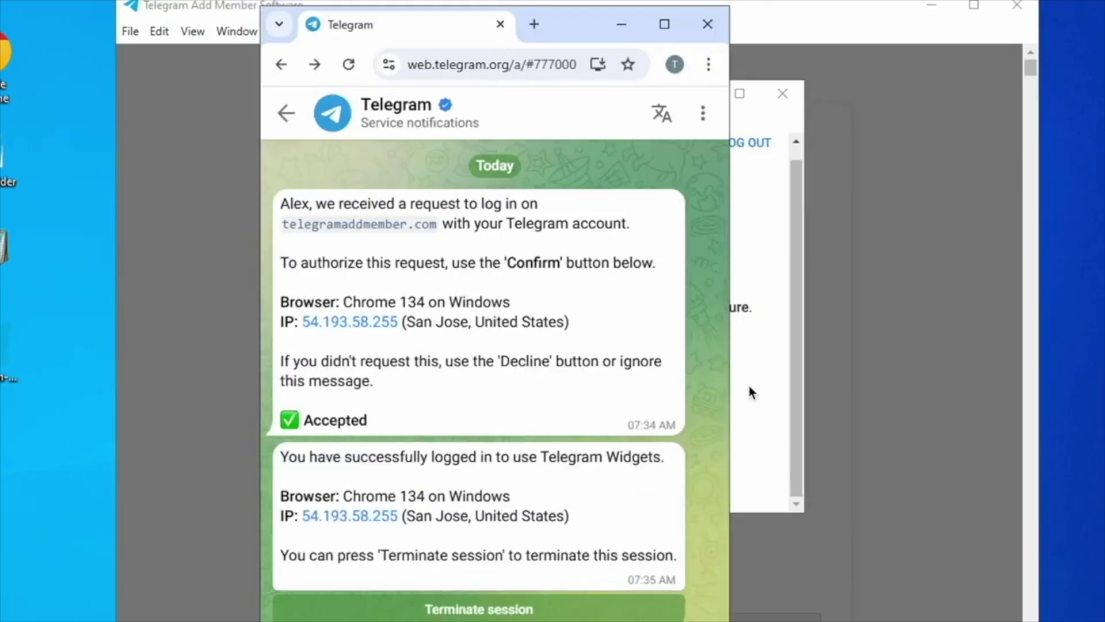
click(602, 447)
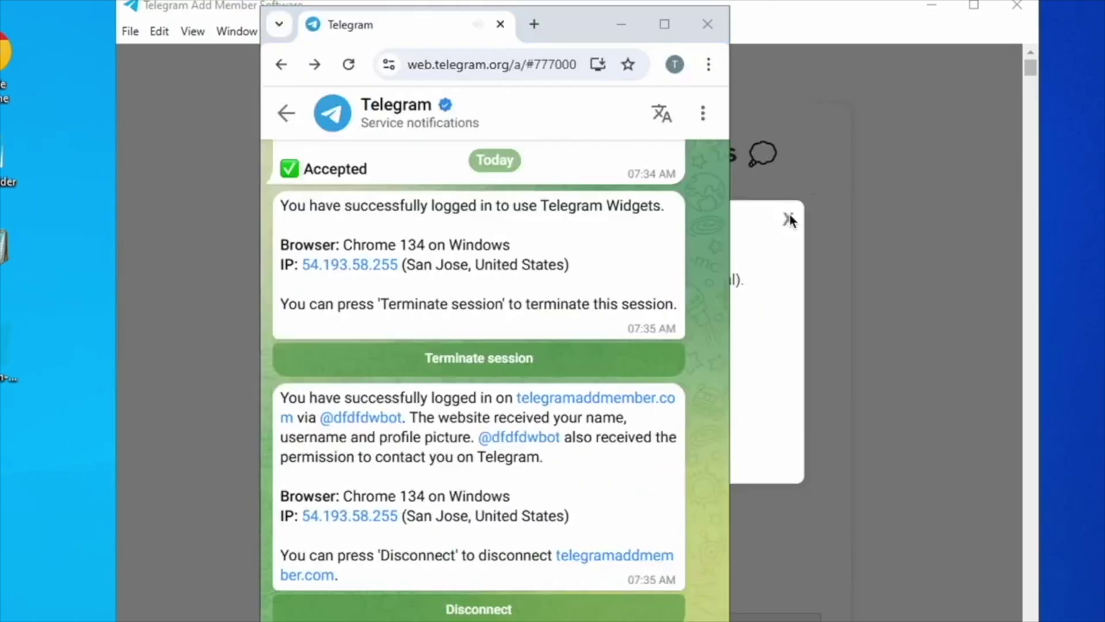
click(621, 447)
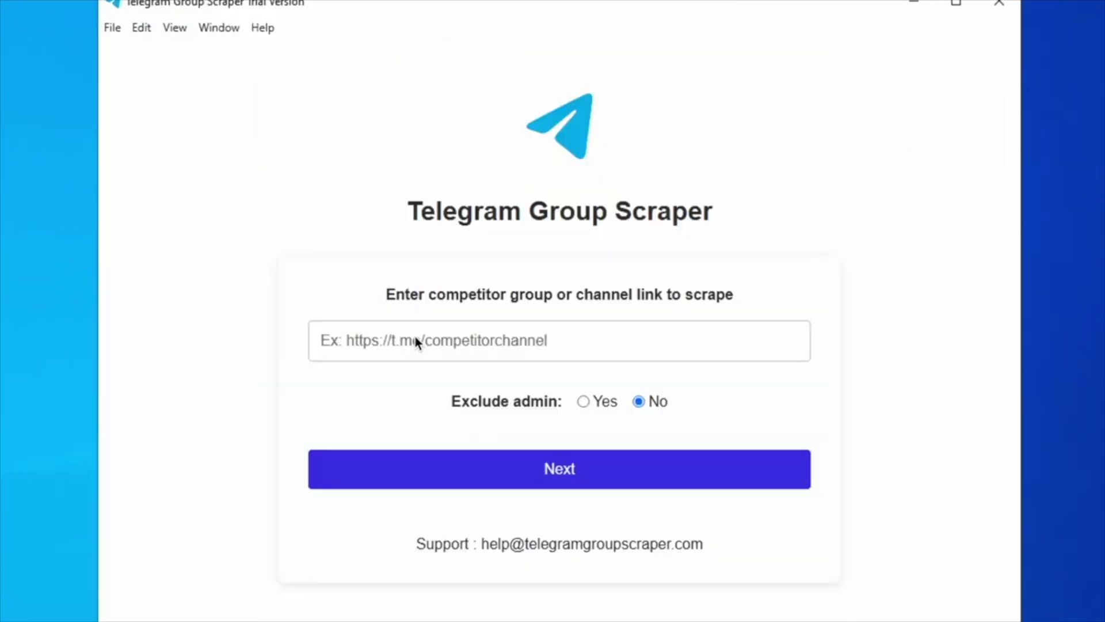
click(415, 340)
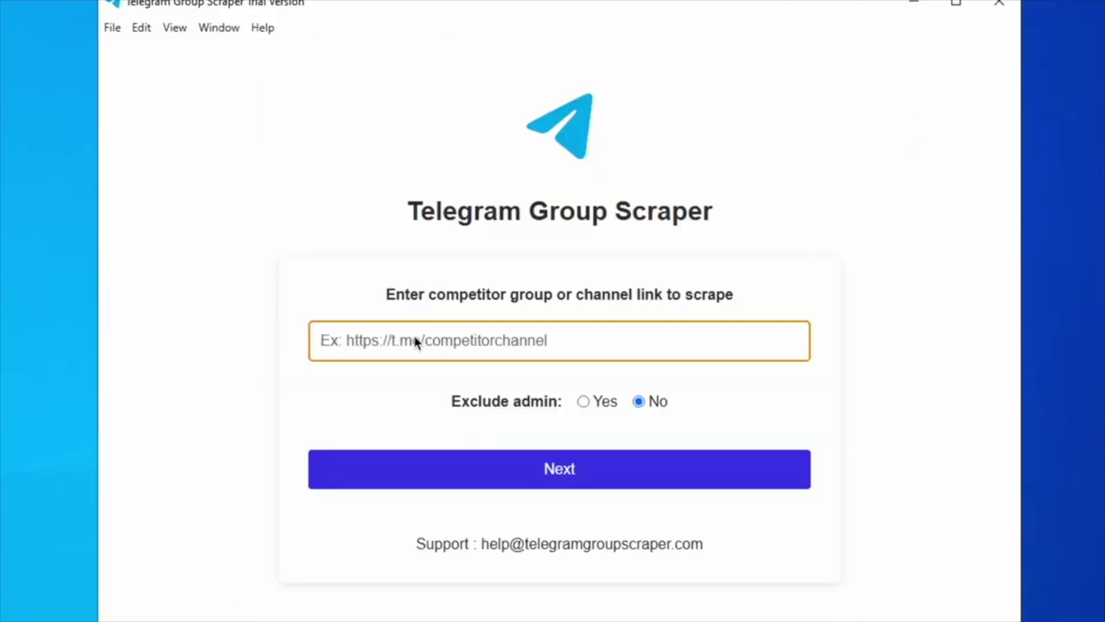
text(https://t.me/pocketfi)
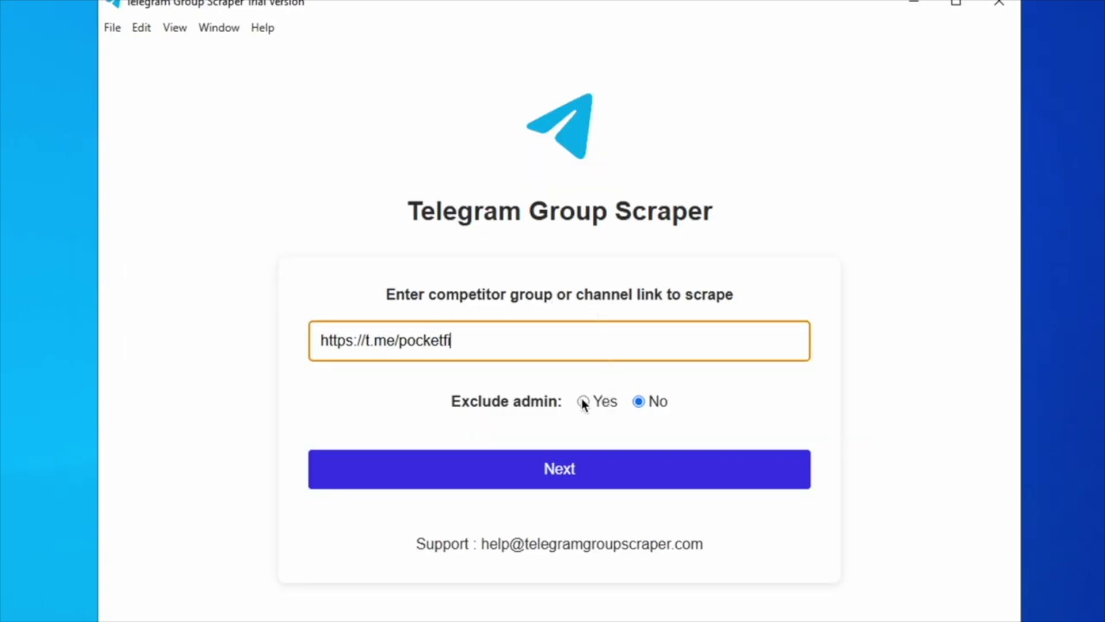
click(639, 402)
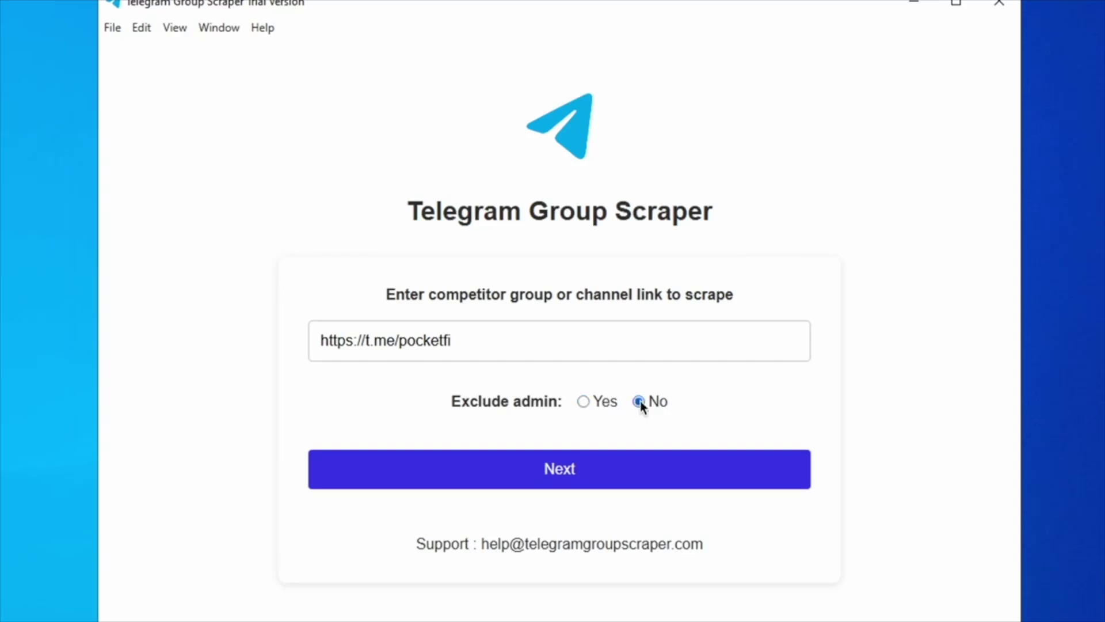
click(584, 403)
- Load the PocketFi News details and scrape its member IDs into the table
click(555, 489)
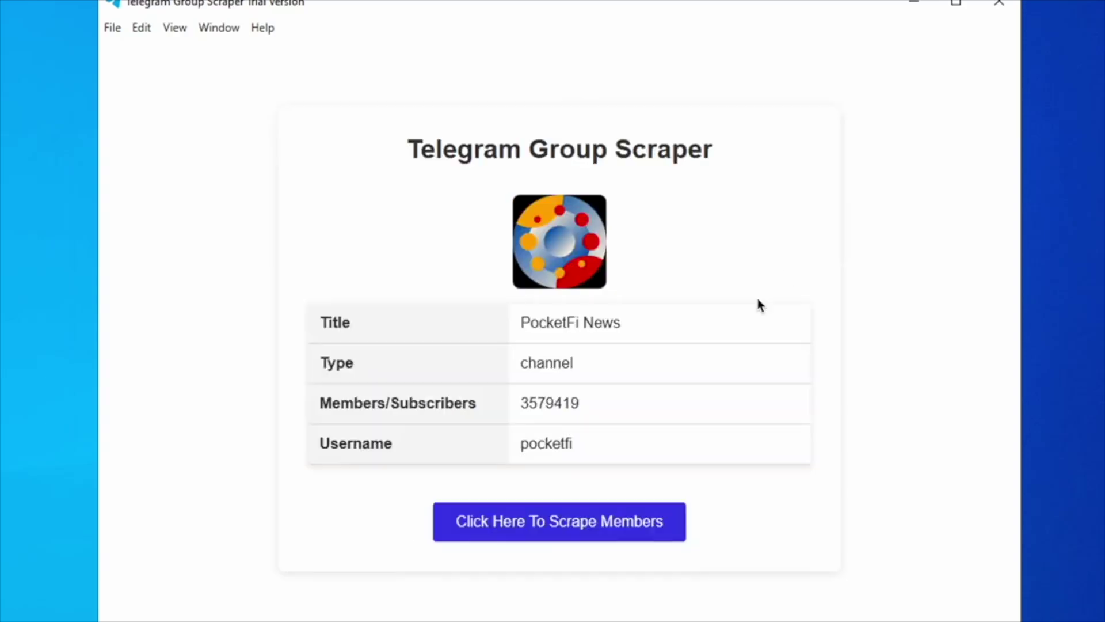
click(595, 522)
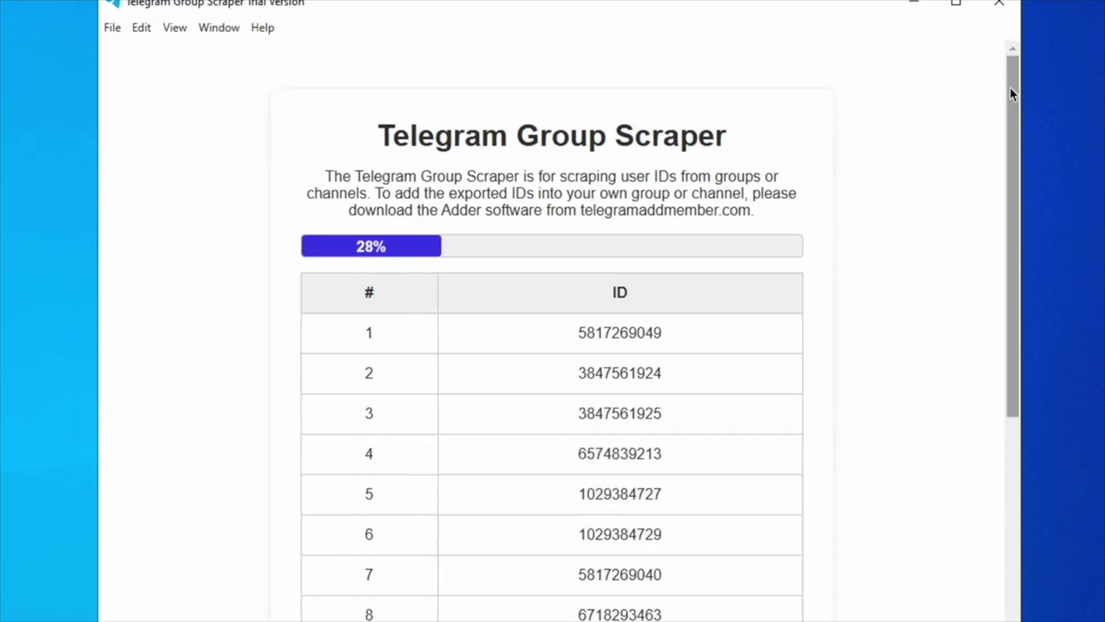
drag(1009, 86, 1000, 484)
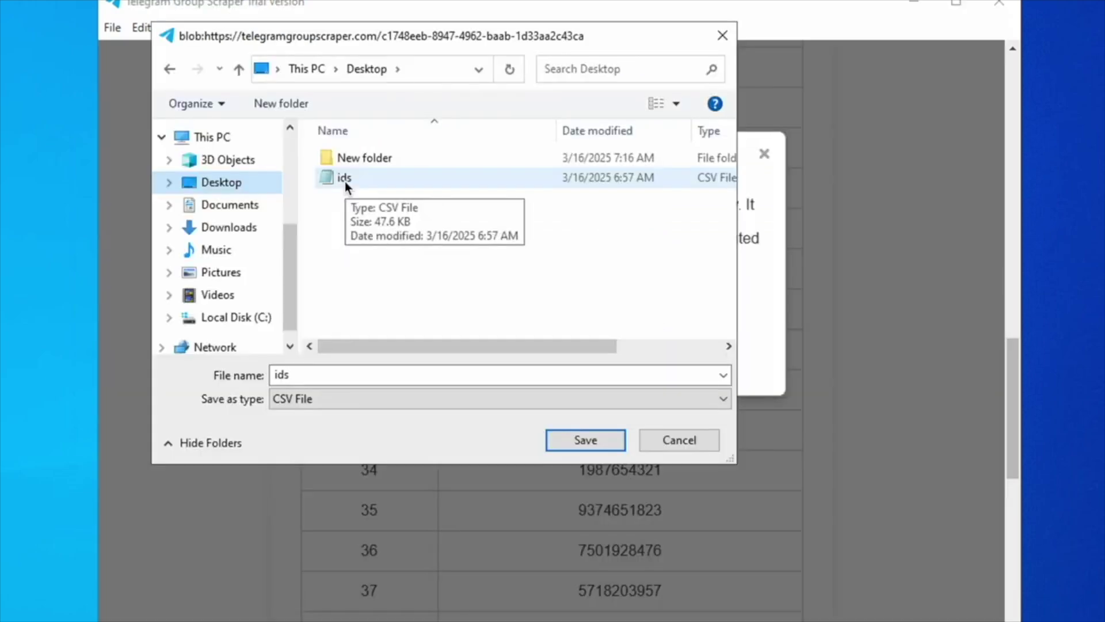
- Save the scraped member IDs to the Desktop as the ids CSV file
click(604, 444)
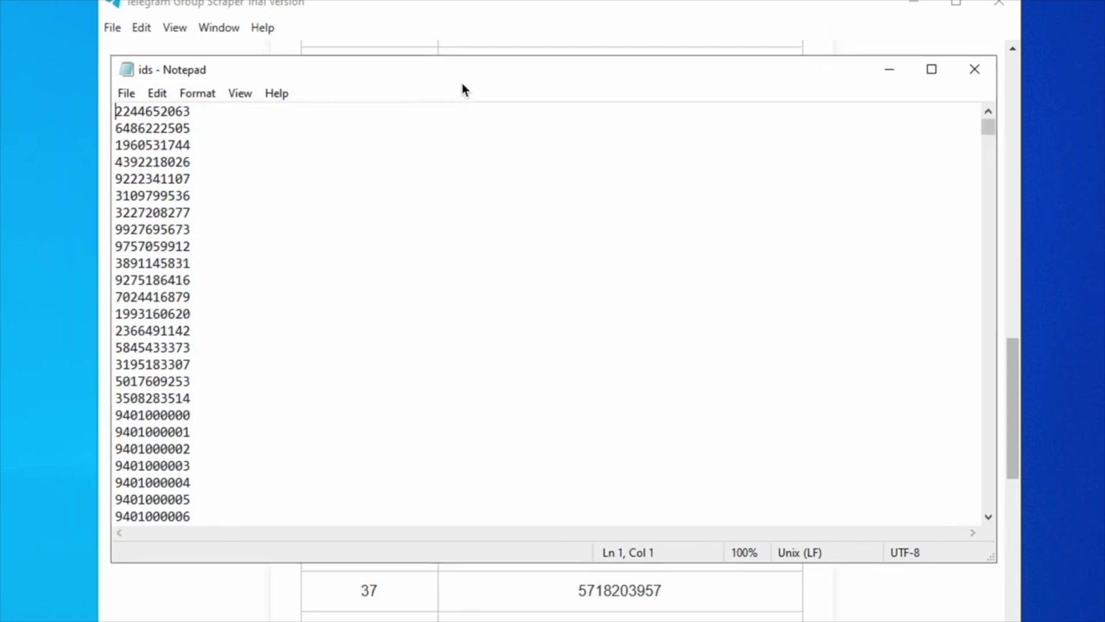
drag(985, 133, 961, 403)
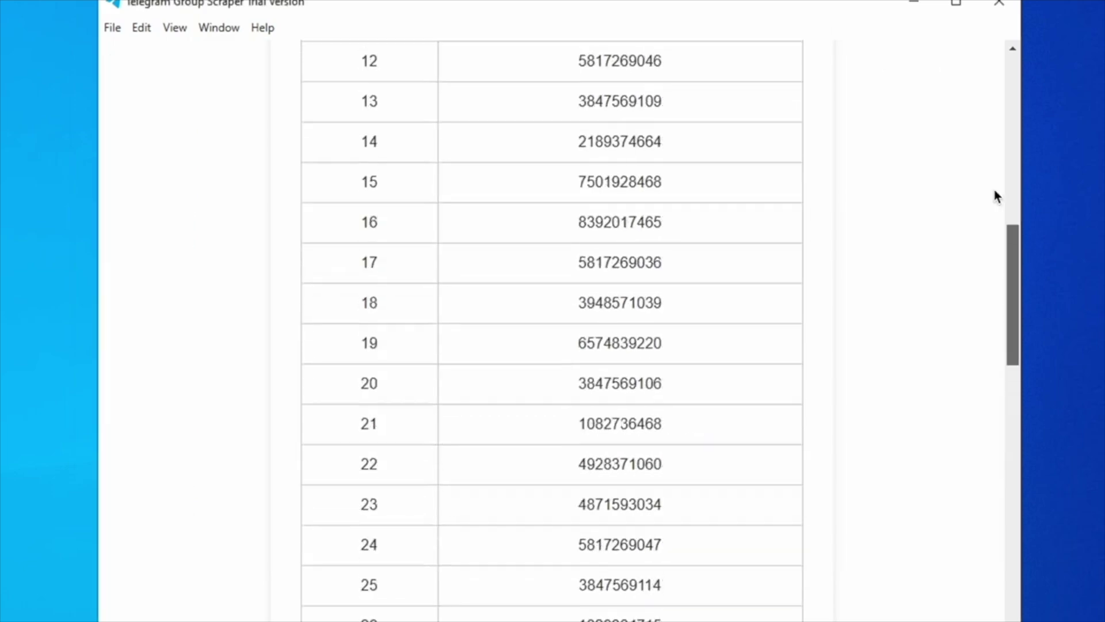
scroll(994, 192, up, 5)
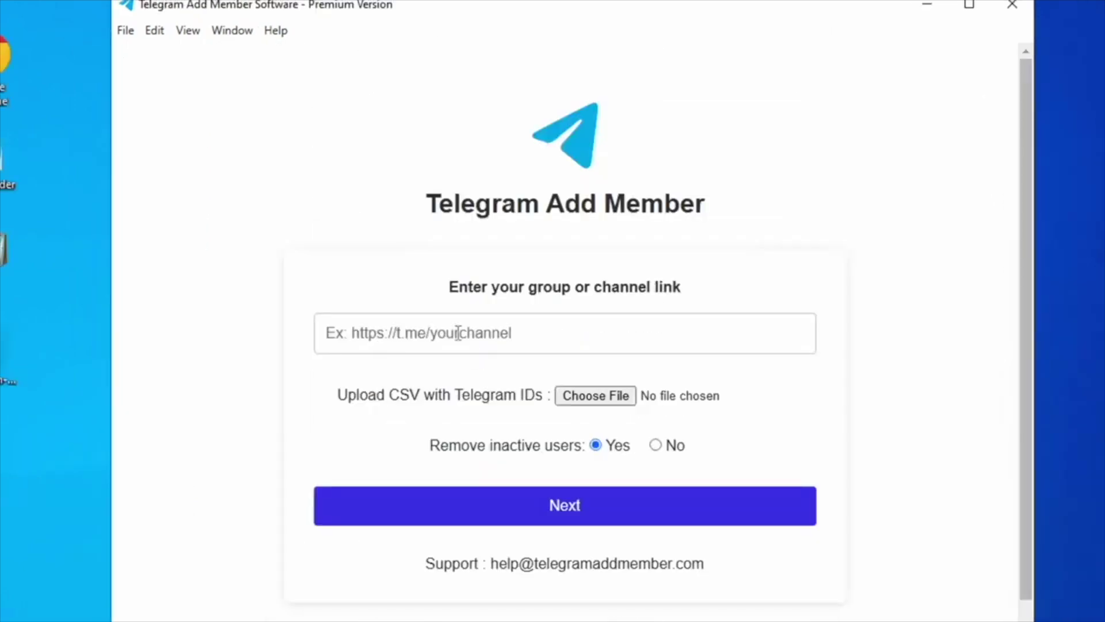
- Paste your own channel link and start filtering out inactive users and bots
click(457, 333)
text(https://t.me/mqquotes)
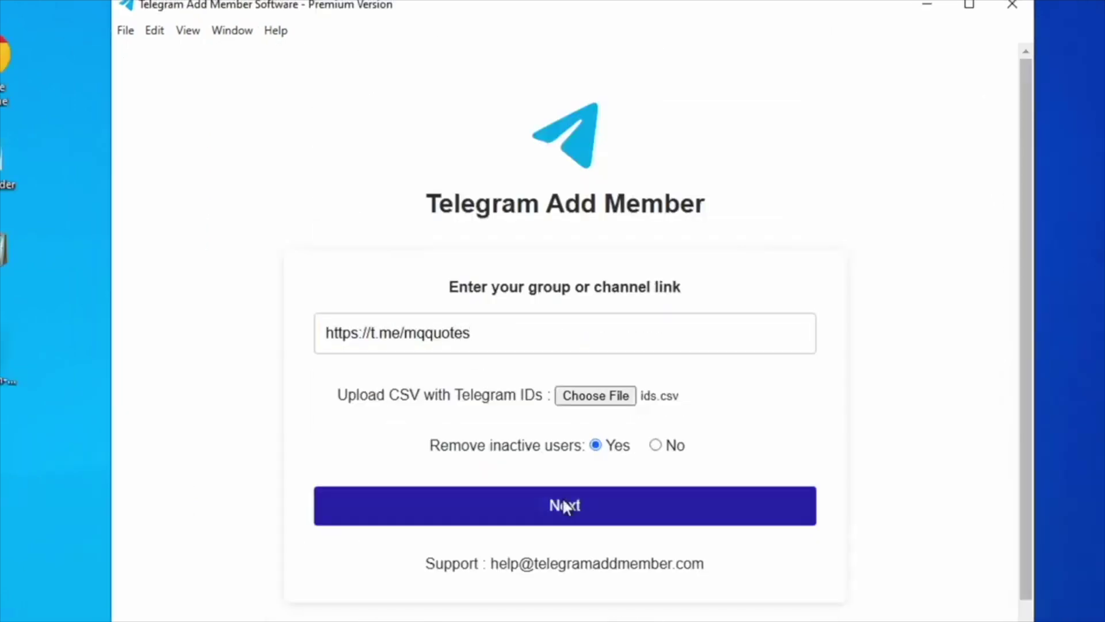
click(564, 506)
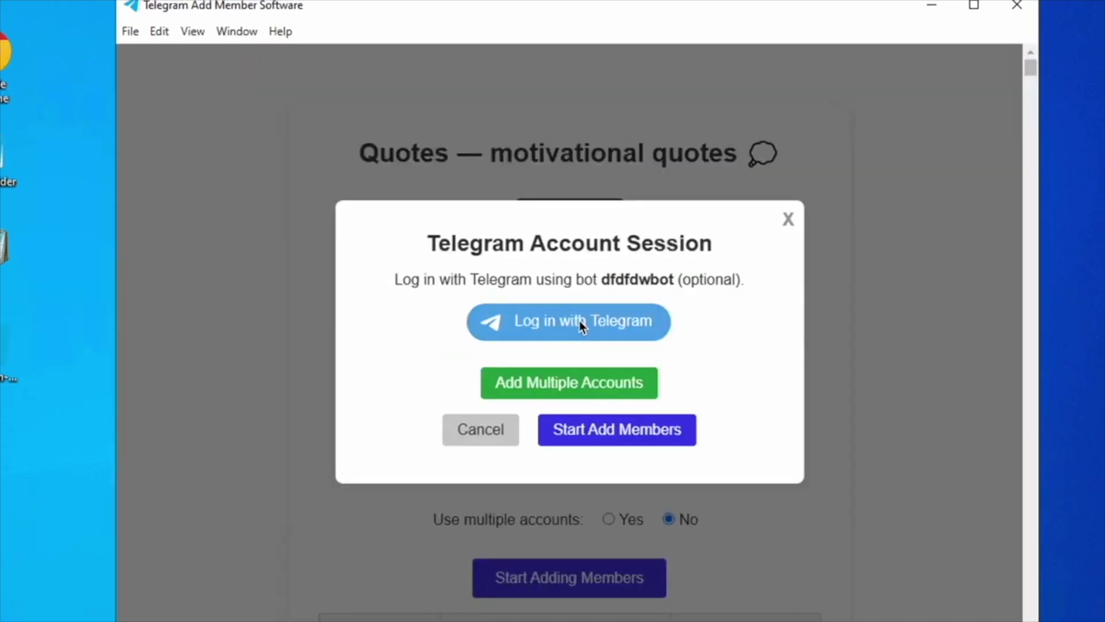
- Log in with the Telegram account's phone number and approve the app's access request
click(579, 320)
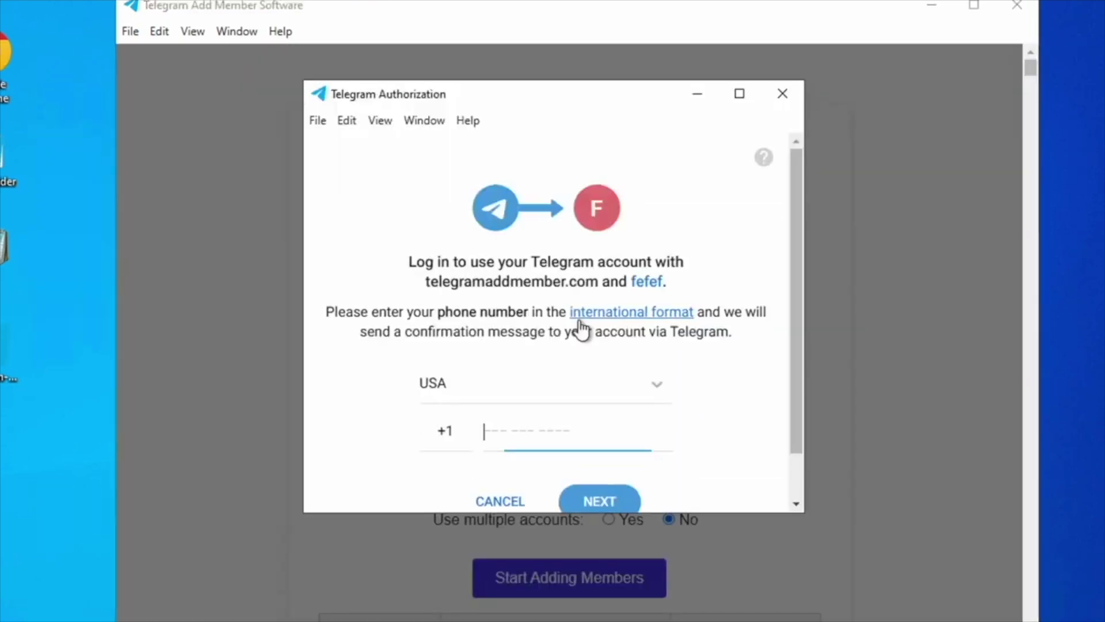
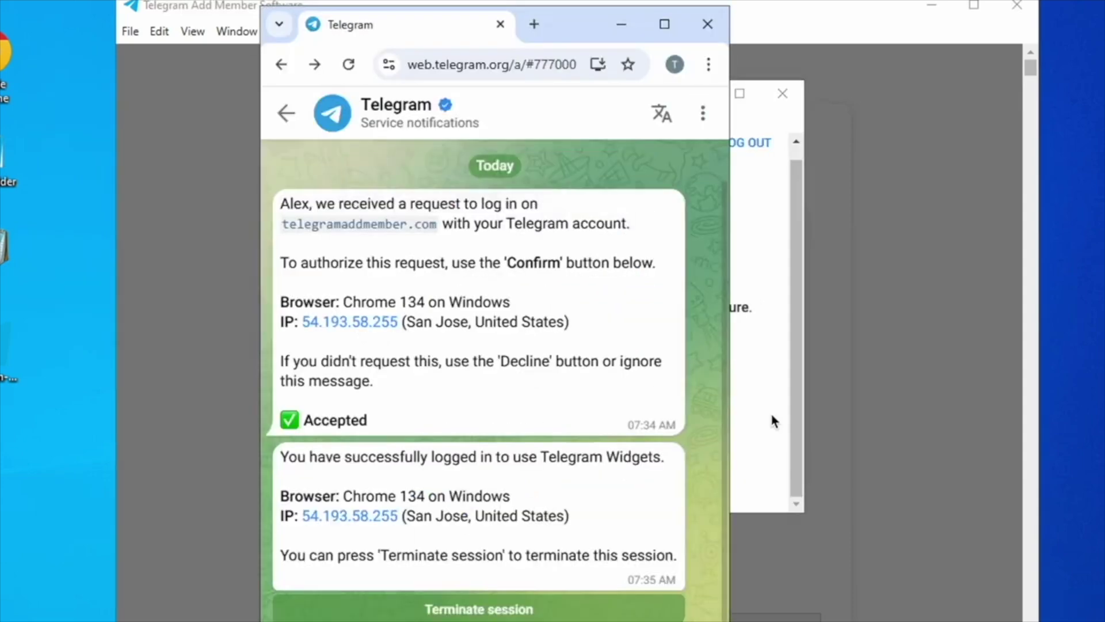
click(748, 385)
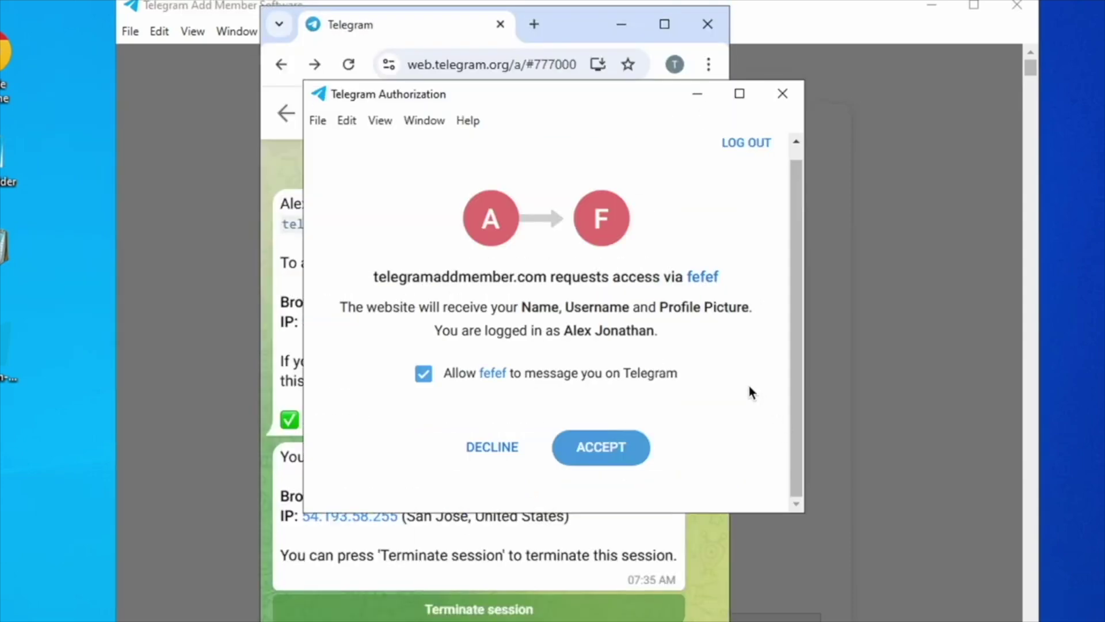
click(606, 447)
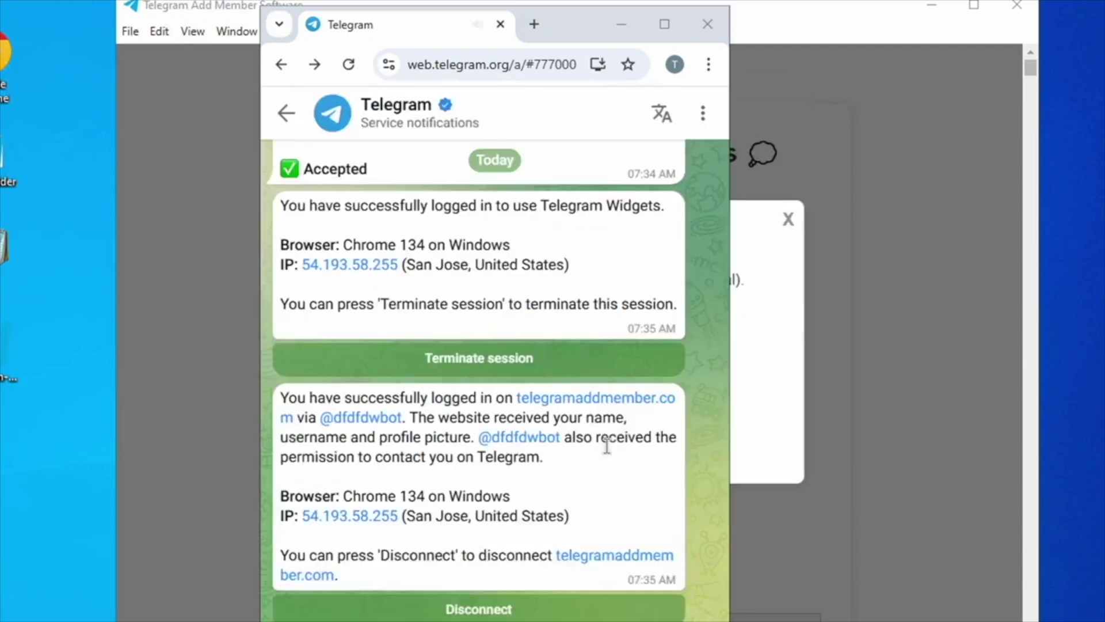
click(796, 181)
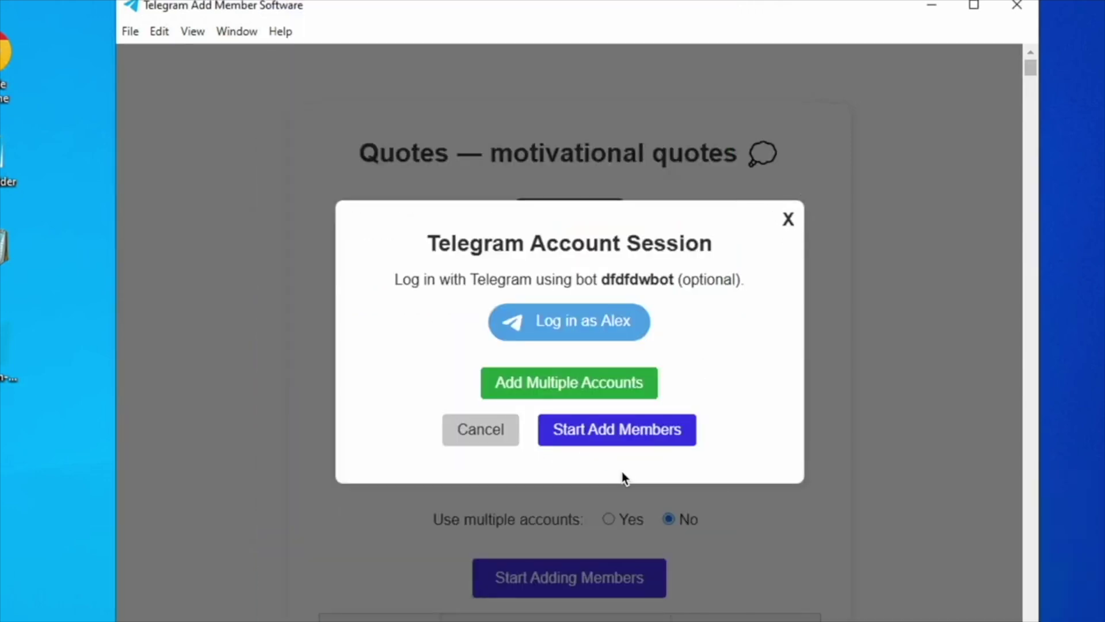
click(789, 220)
scroll(947, 88, down, 5)
- Reload the Quotes channel in Telegram Web to watch subscribers rise toward 1005
scroll(1029, 65, down, 5)
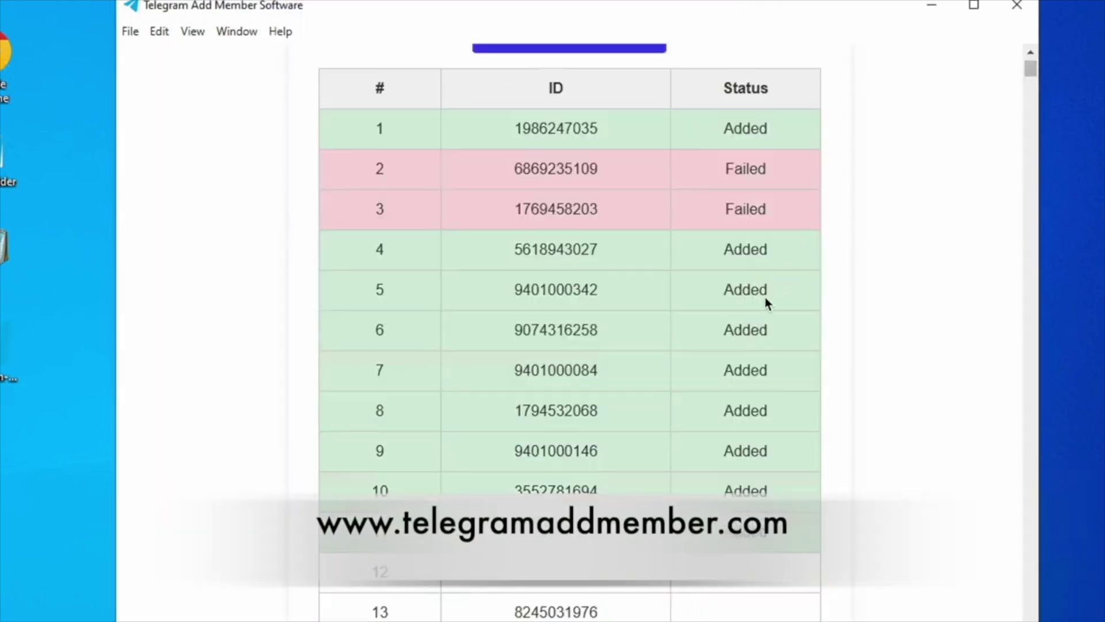
key(alt+Tab)
click(349, 64)
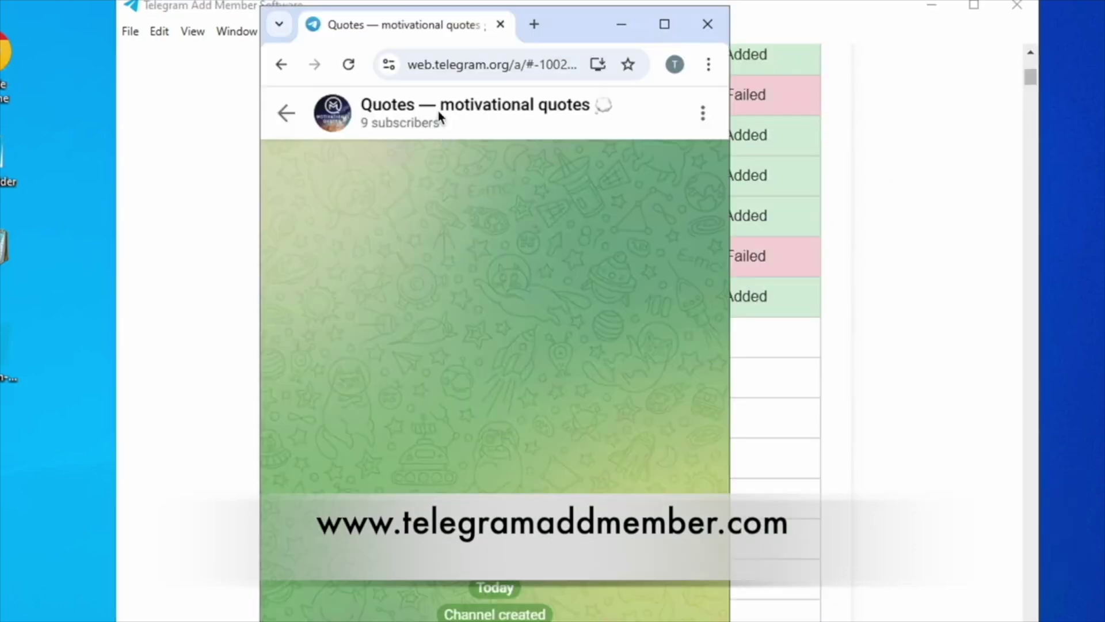
click(348, 65)
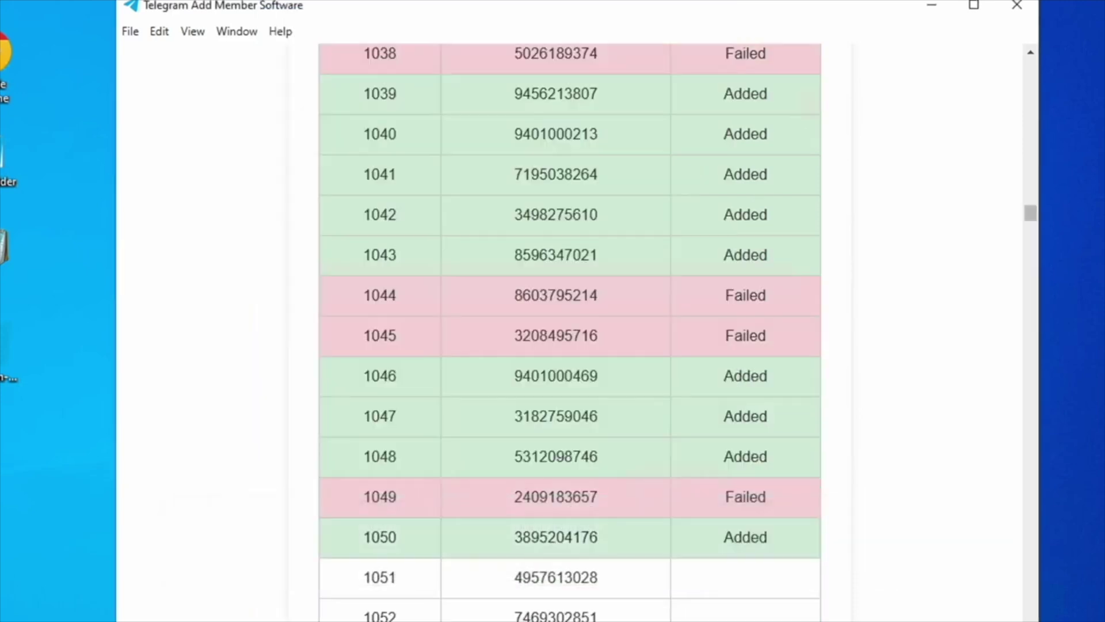
key(alt+Tab)
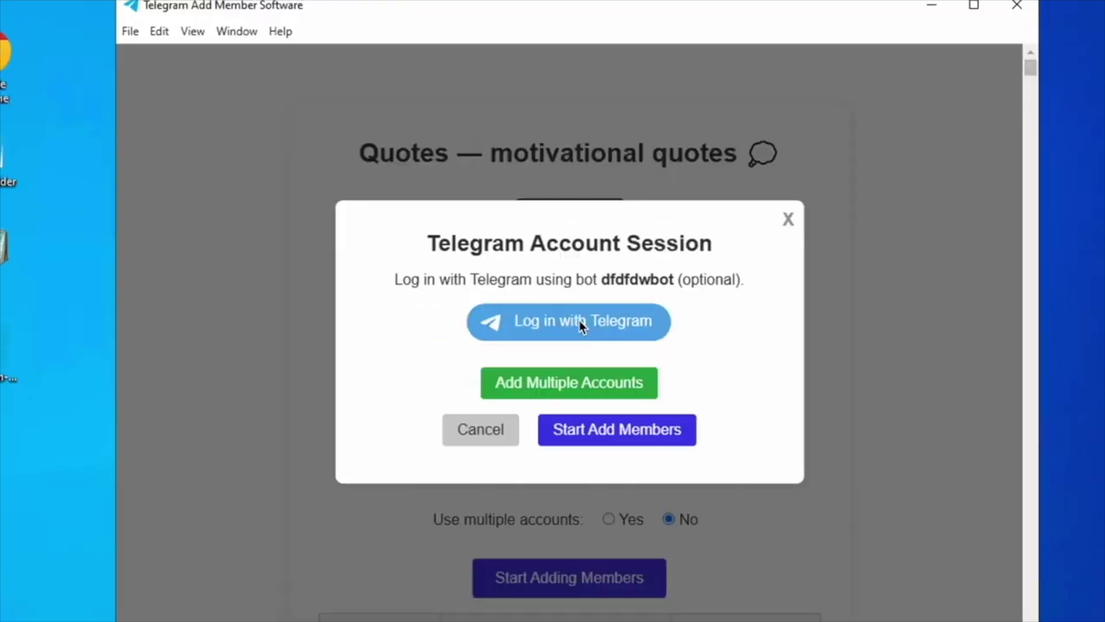
- Log in again with the account's phone number and approve the access request
click(567, 320)
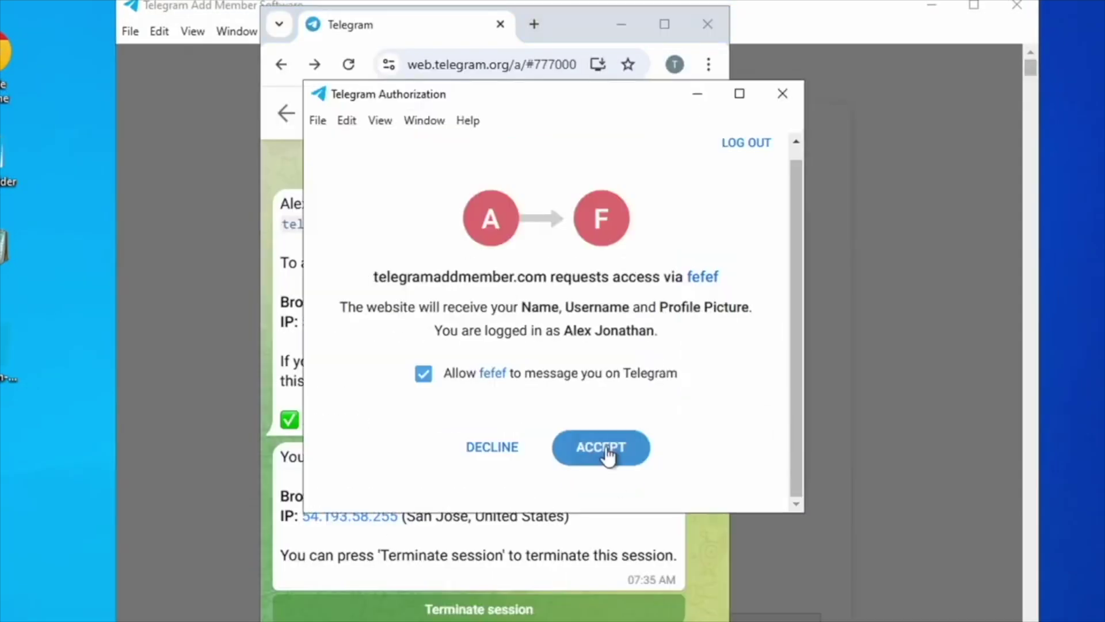
click(604, 449)
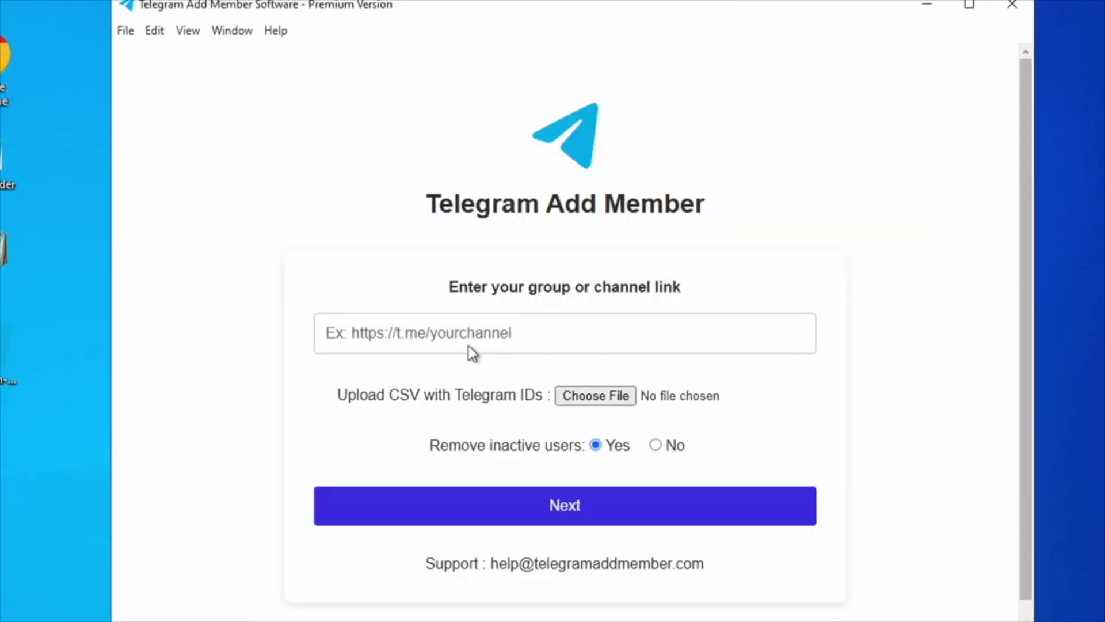
click(458, 333)
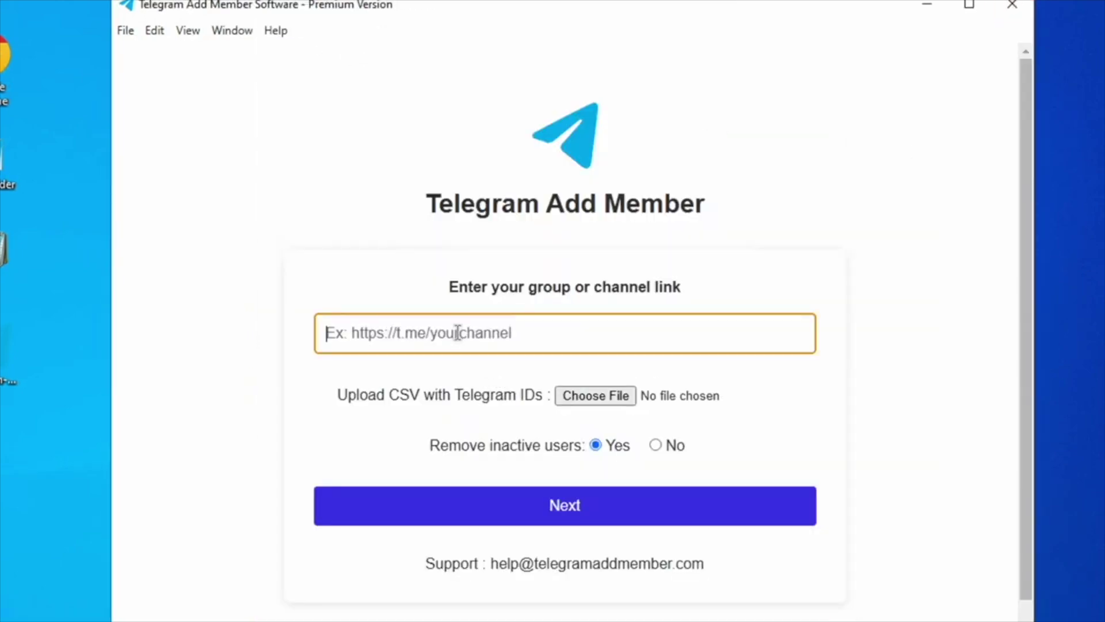
text(https://t.me/mqquotes)
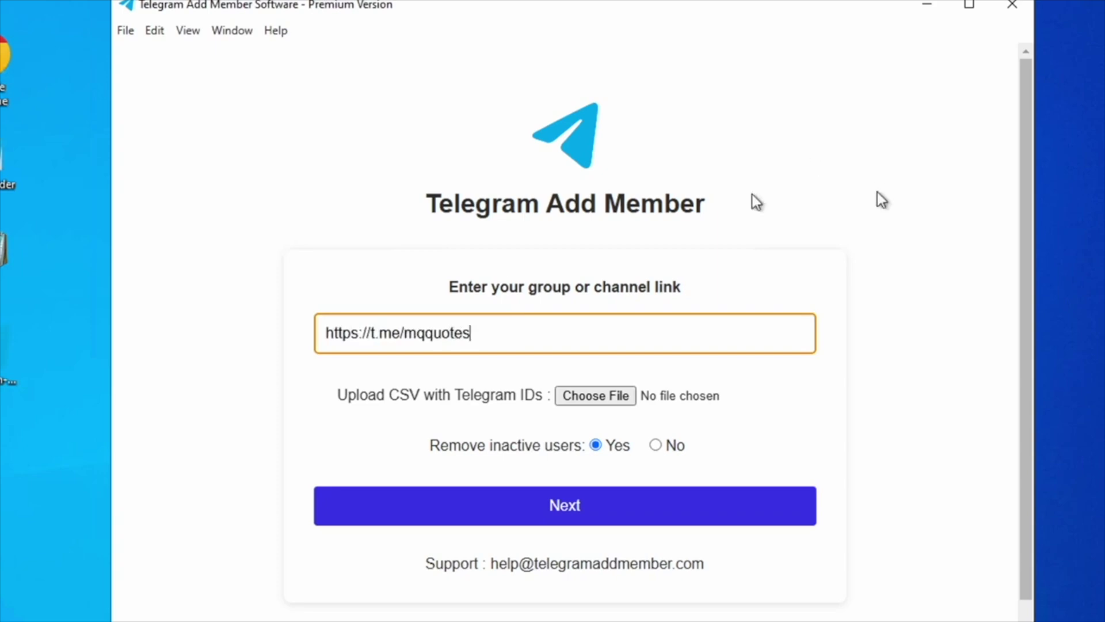
- Open the ids file in Notepad to review the IDs, then re-scrape the channel excluding admins
double_click(5, 251)
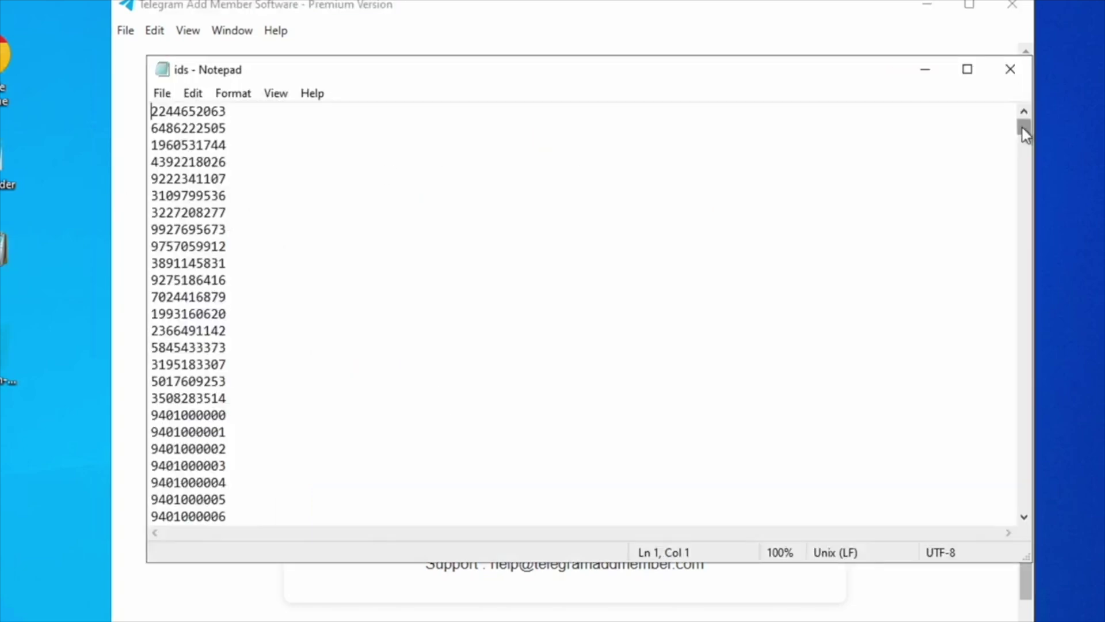
drag(1023, 129, 1025, 205)
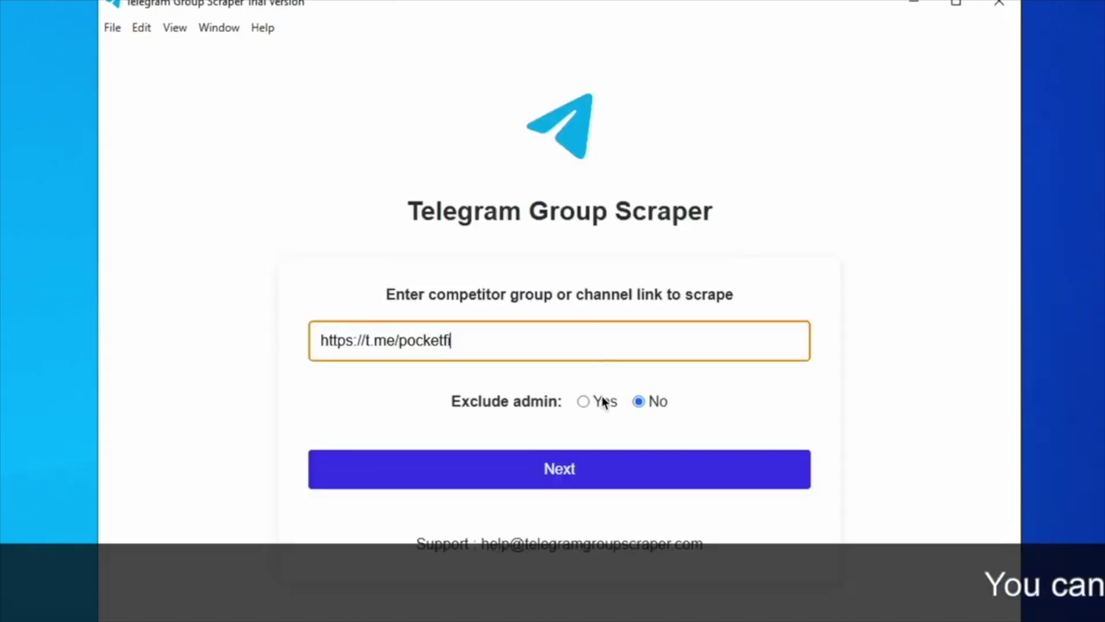
click(584, 401)
click(554, 488)
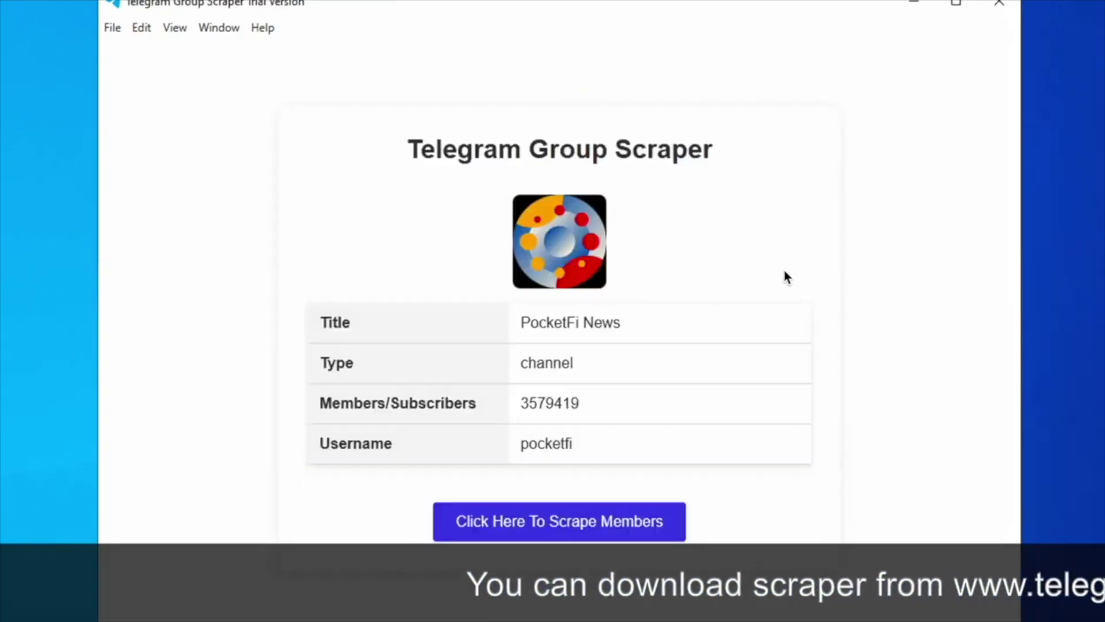
click(597, 522)
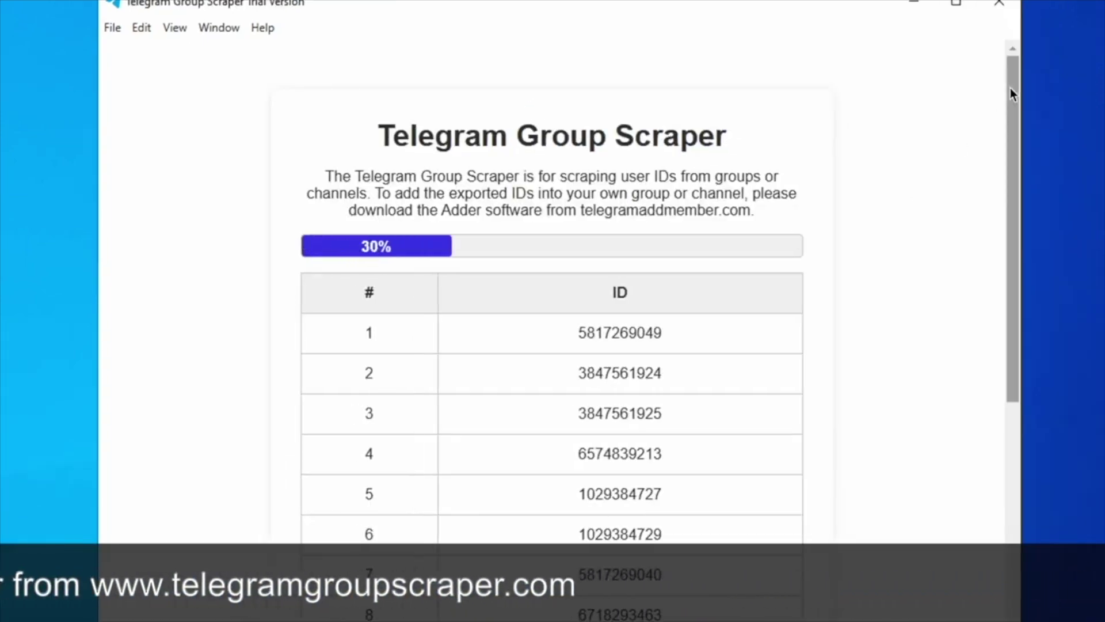
drag(1010, 86, 1004, 205)
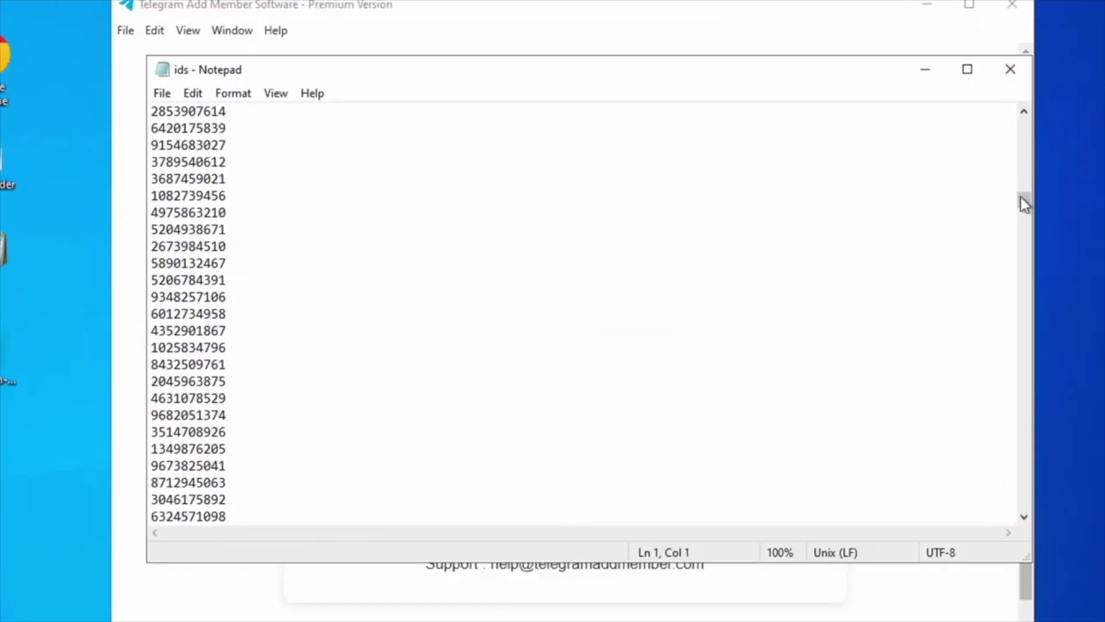
- Upload ids.csv with Remove inactive users set to Yes, filtering out 798 inactive users
drag(1024, 201, 1031, 420)
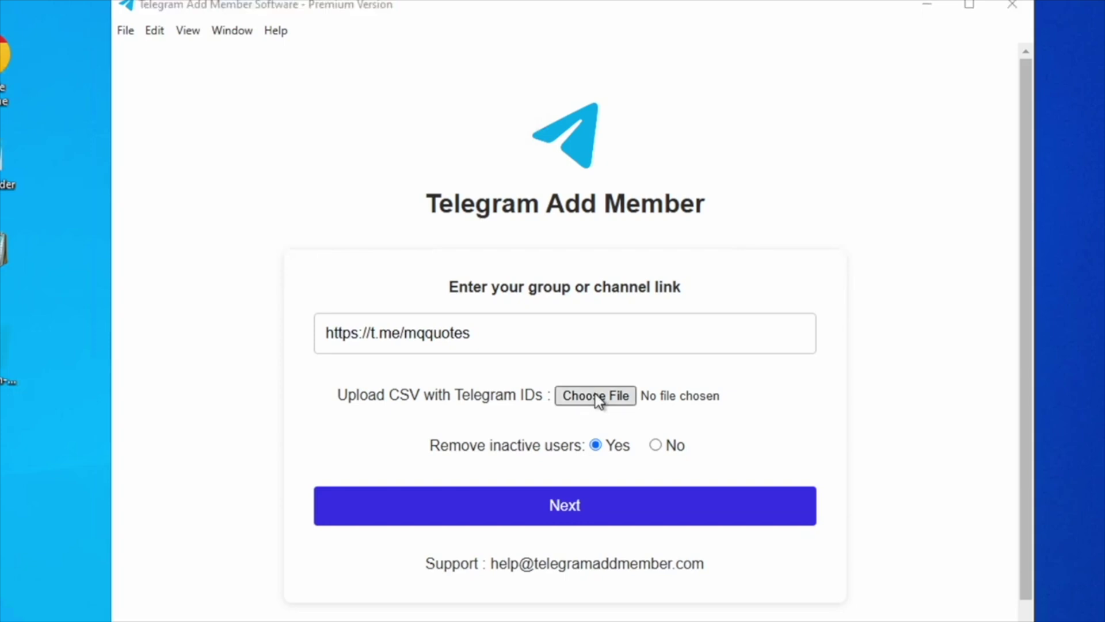
click(595, 393)
double_click(299, 175)
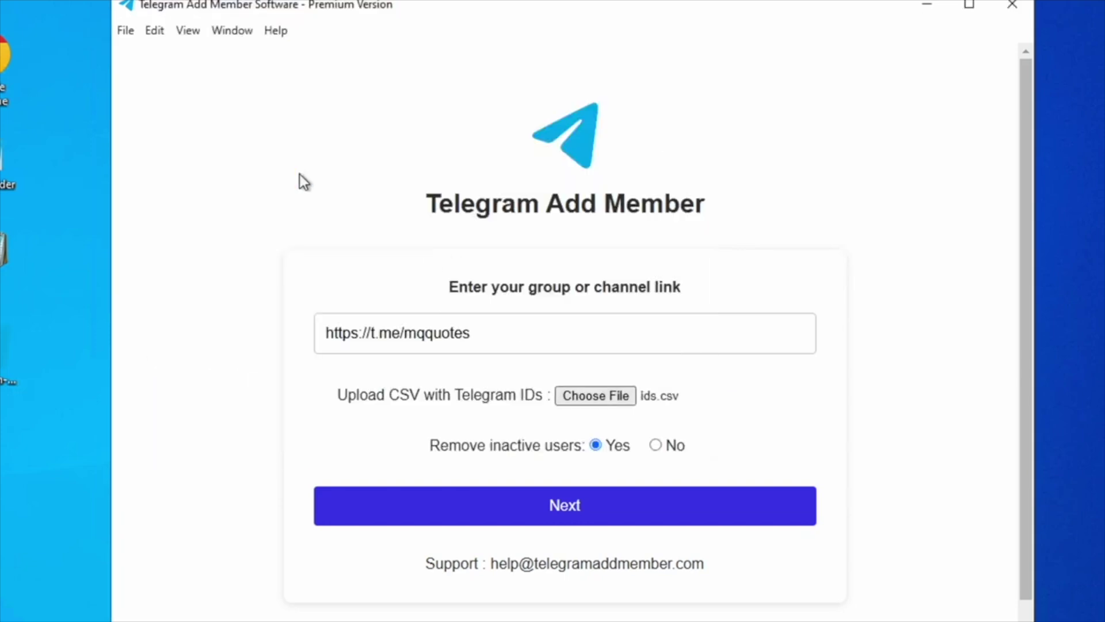
click(596, 446)
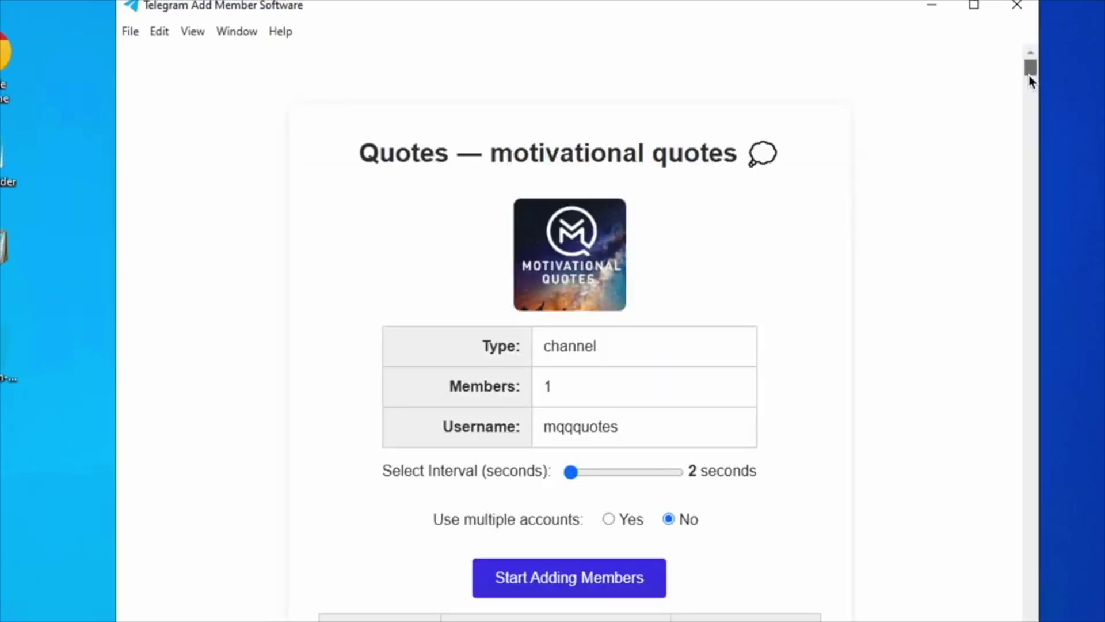
drag(1030, 69, 1030, 382)
drag(1020, 468, 1028, 519)
- Log in with the account's phone number, confirm in Web Telegram, and accept access
click(603, 574)
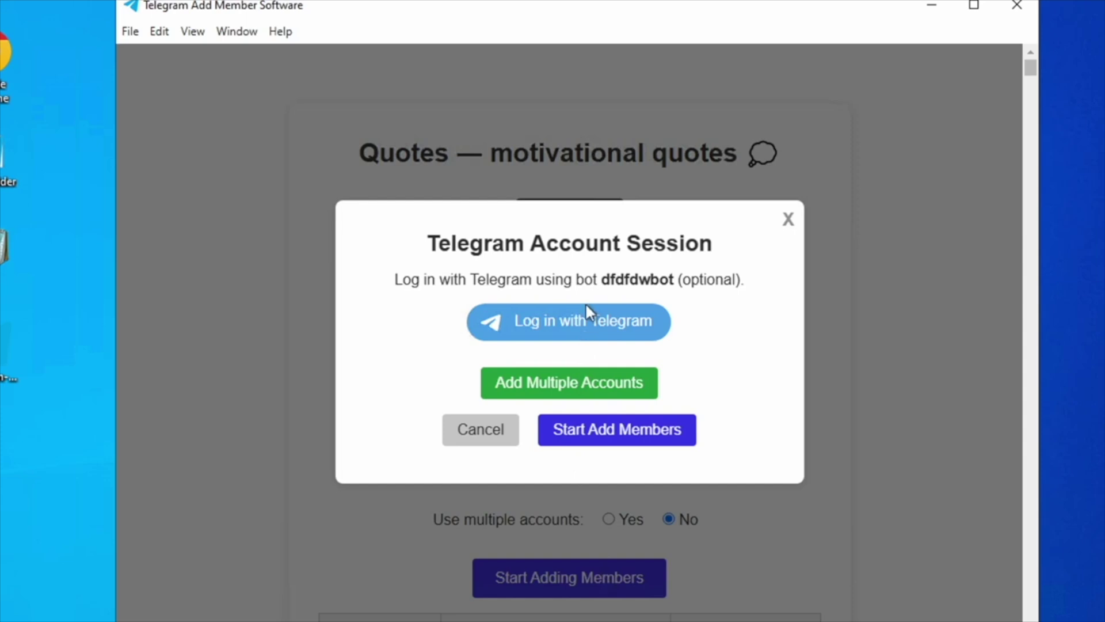
click(579, 321)
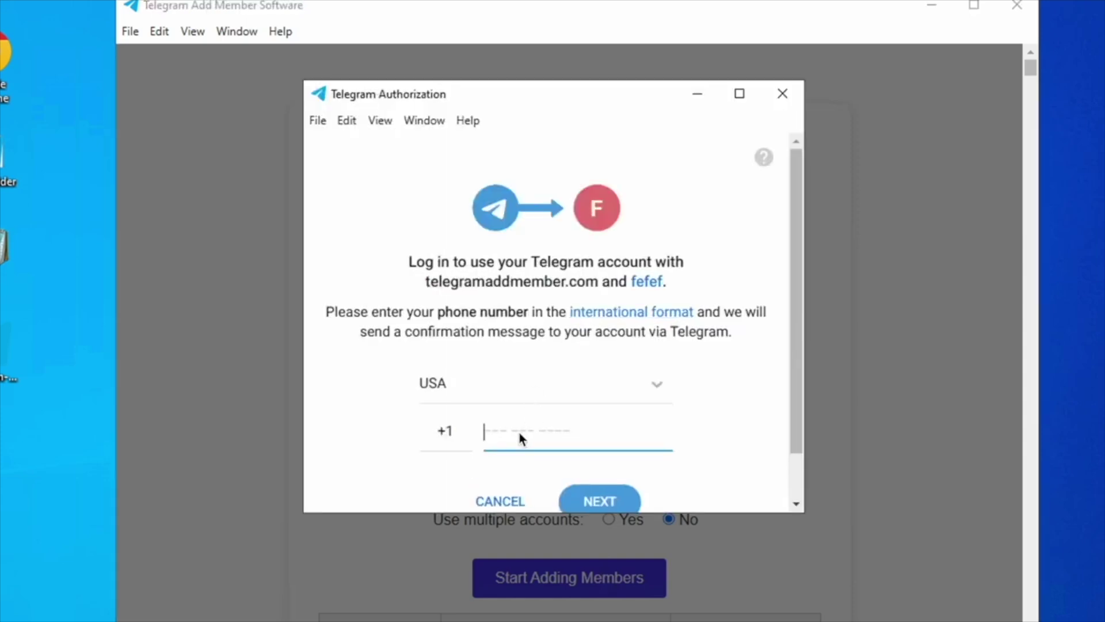
drag(797, 346, 796, 370)
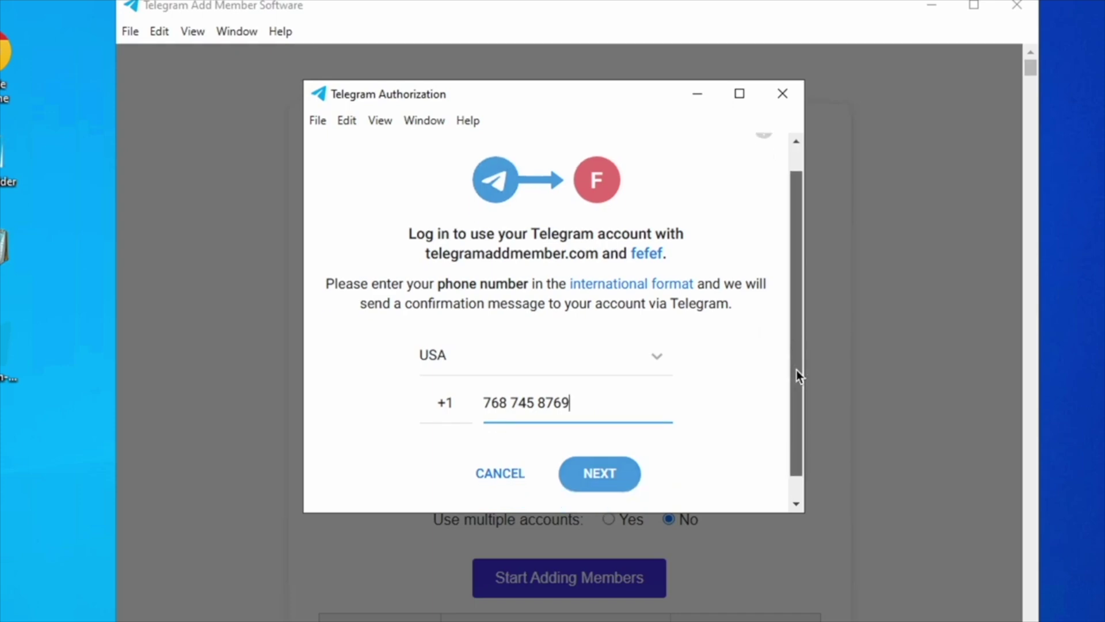
click(600, 471)
click(573, 611)
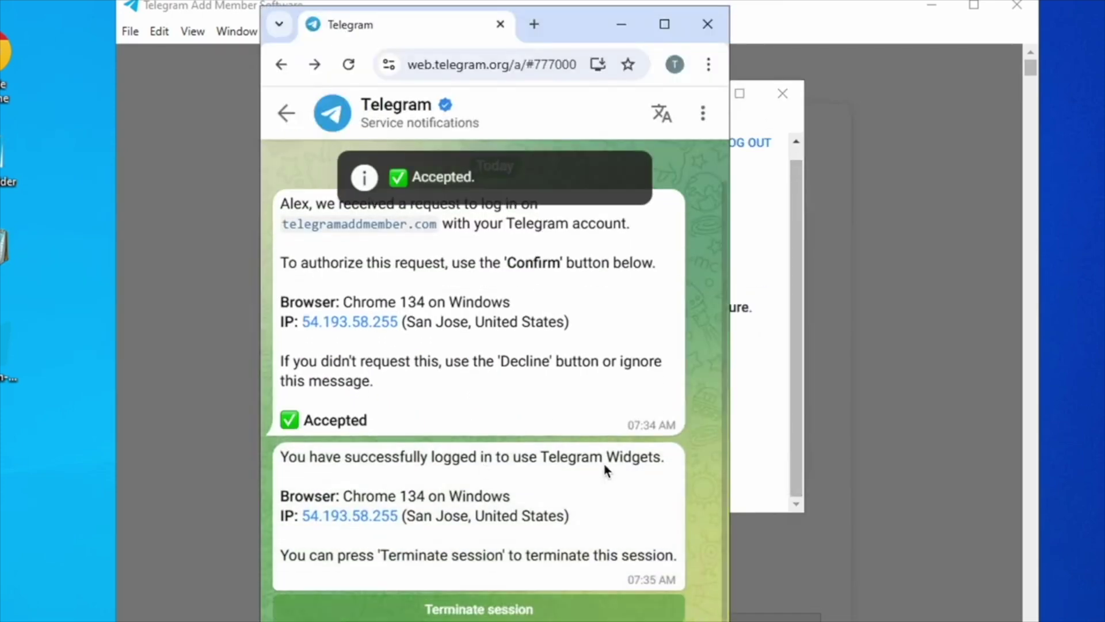
click(750, 385)
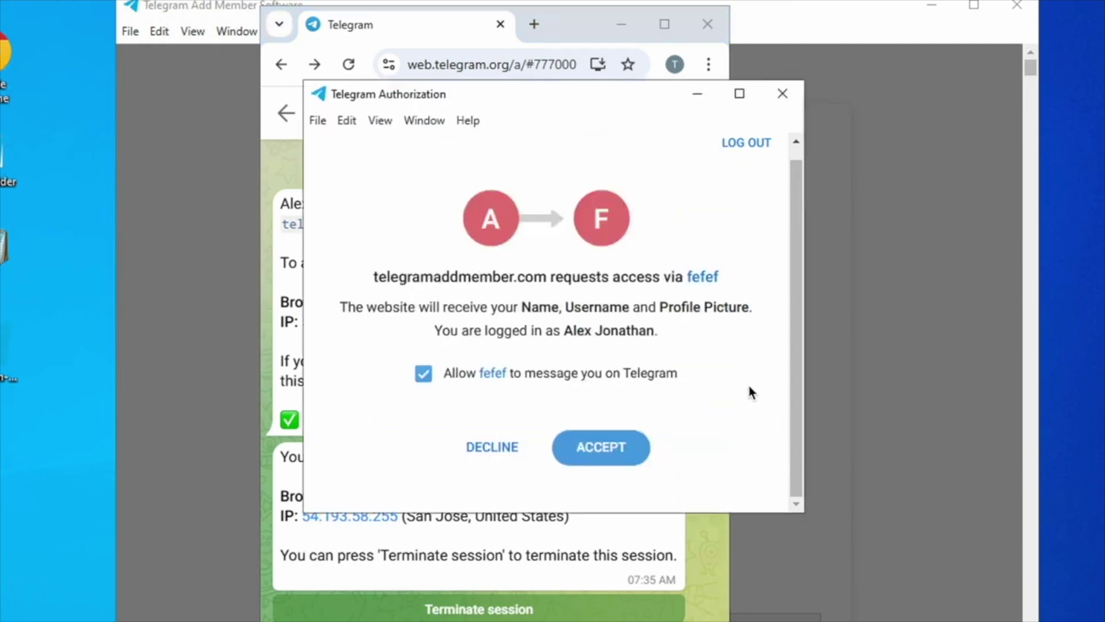
click(607, 450)
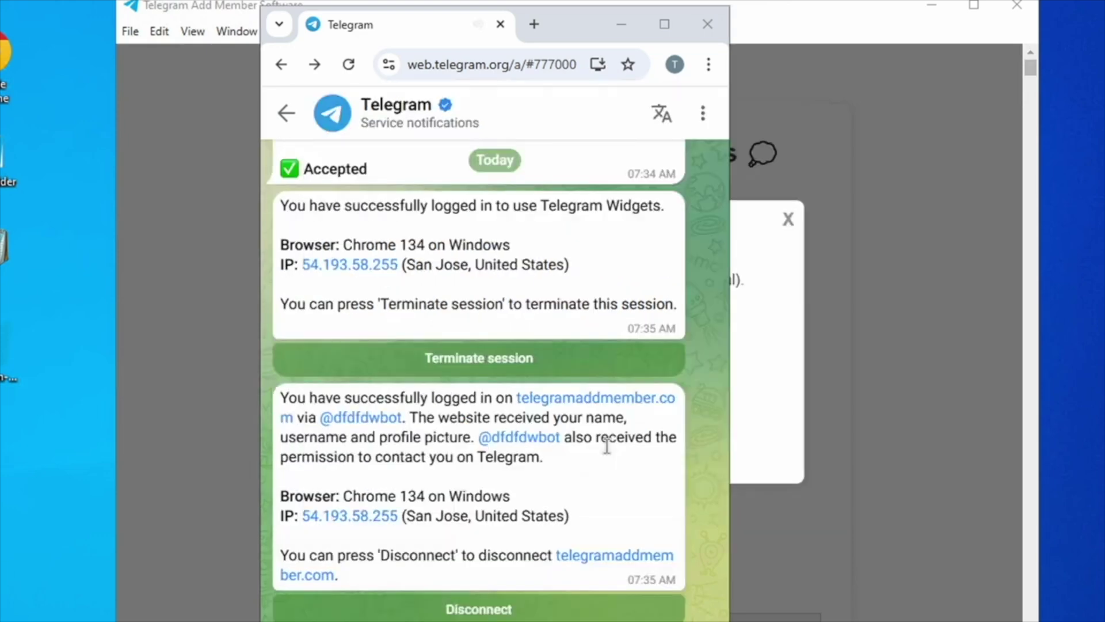
- Start adding the filtered IDs to the channel with the logged-in account
click(797, 181)
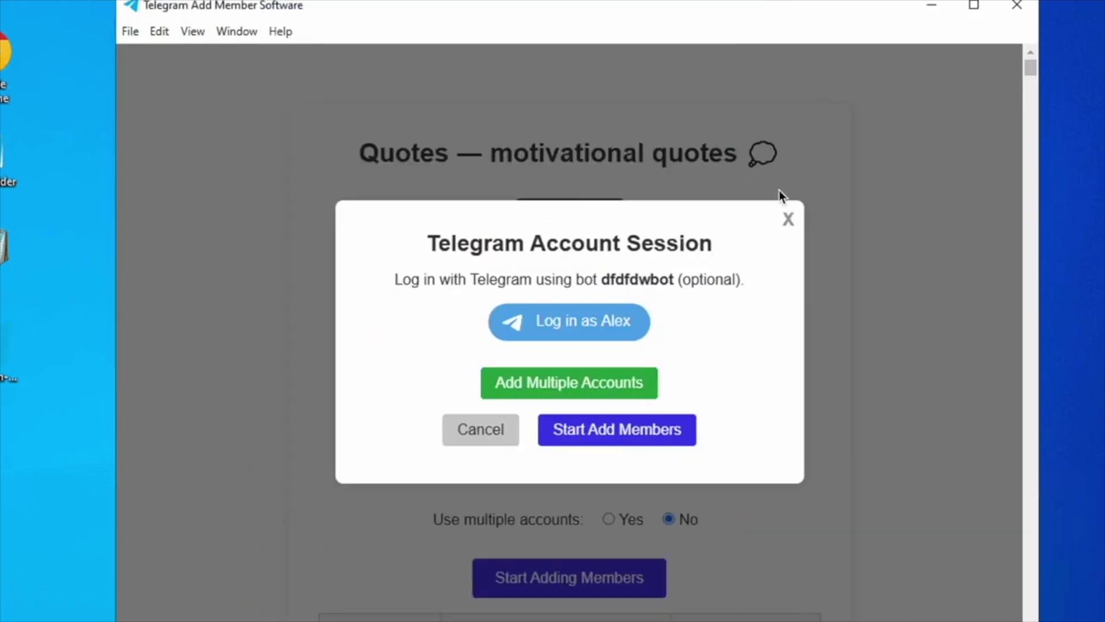
click(617, 429)
scroll(1030, 70, down, 5)
scroll(1029, 67, down, 5)
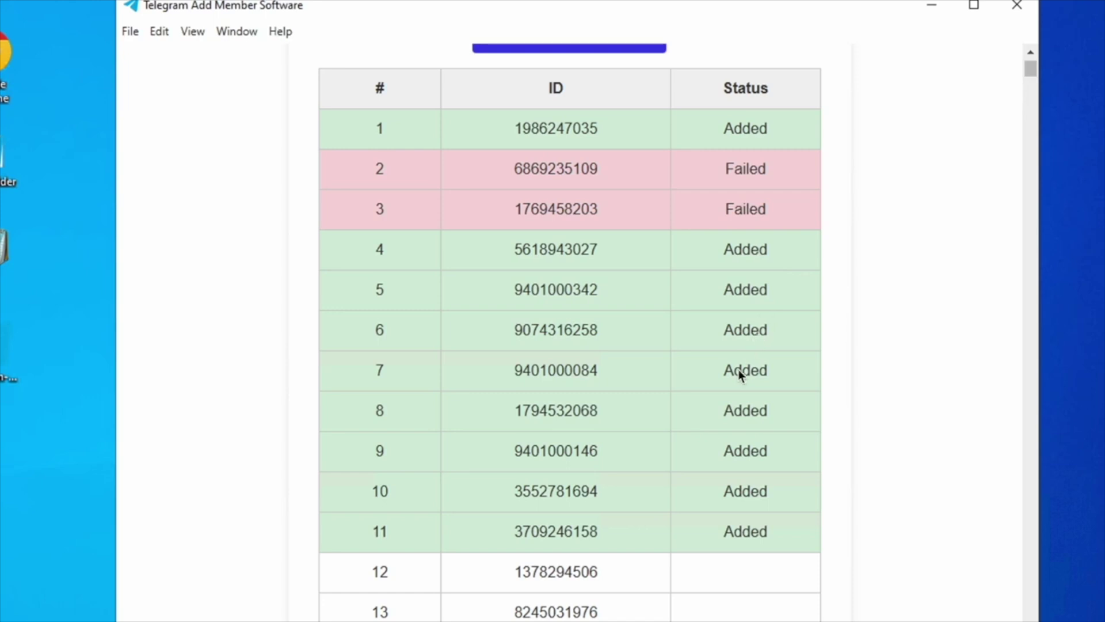
- Refresh the Quotes channel page, then review the Added and Failed rows in the status table
key(alt+Tab)
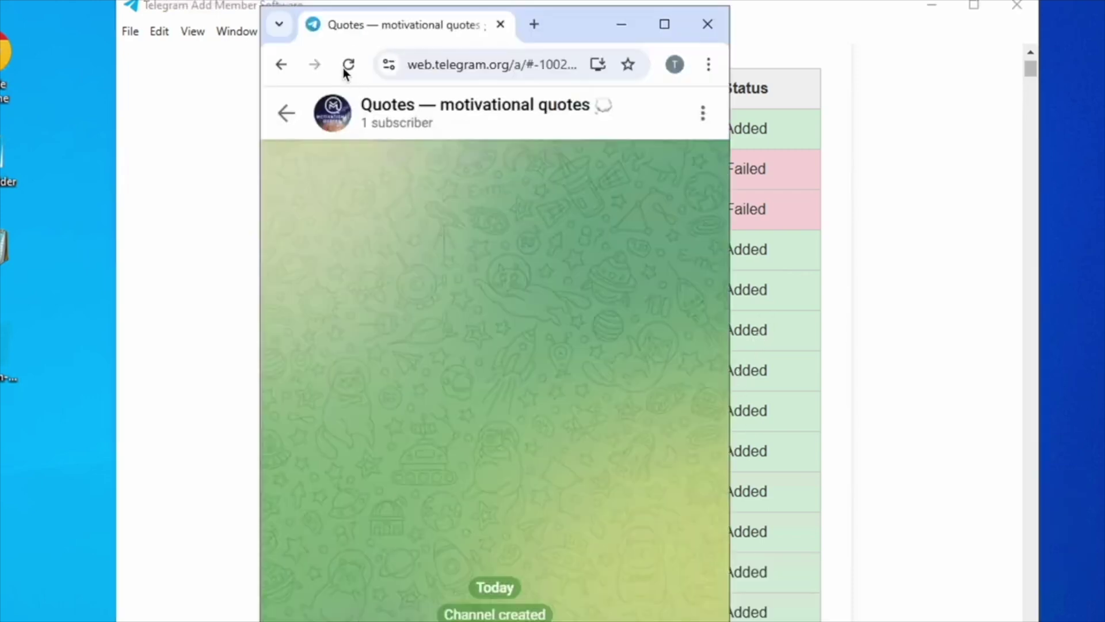
click(349, 69)
click(1033, 73)
scroll(1033, 74, down, 15)
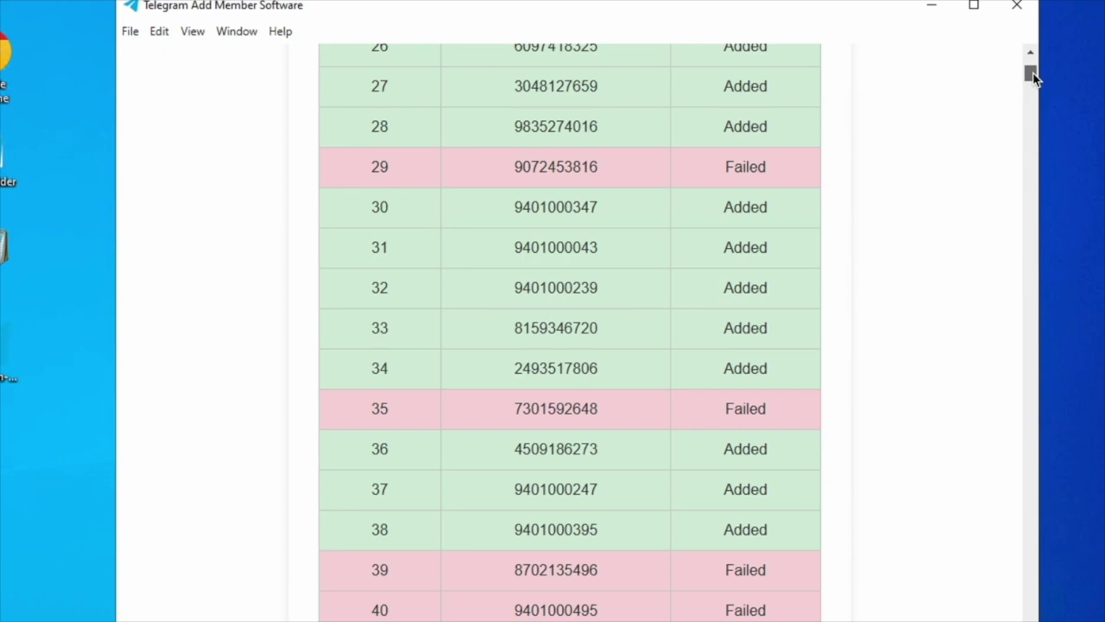
scroll(1033, 75, down, 4)
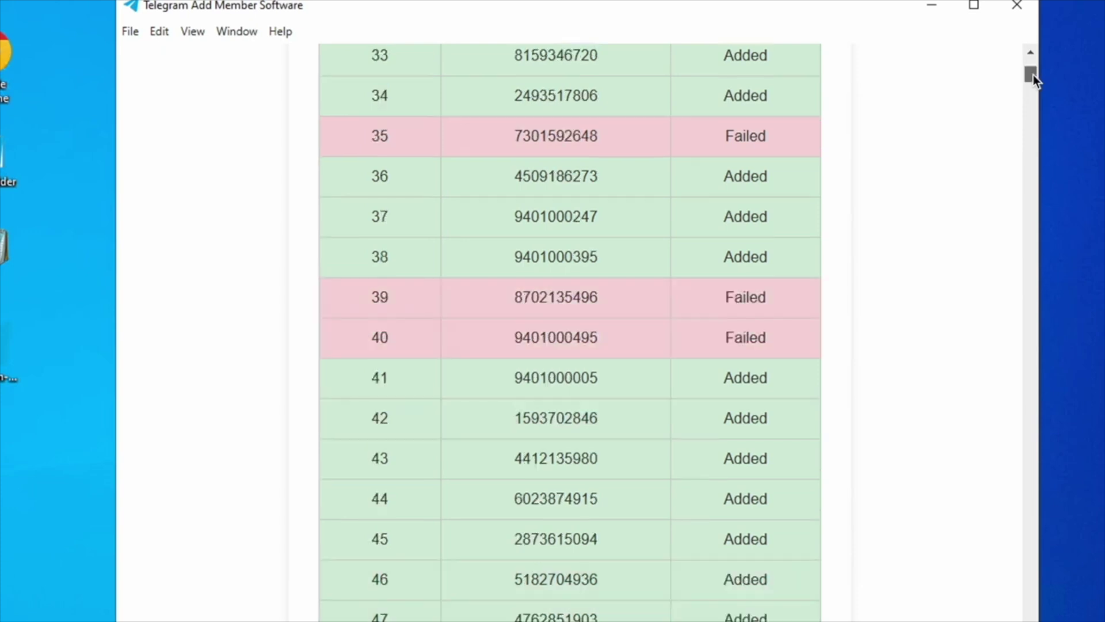
scroll(1033, 75, down, 7)
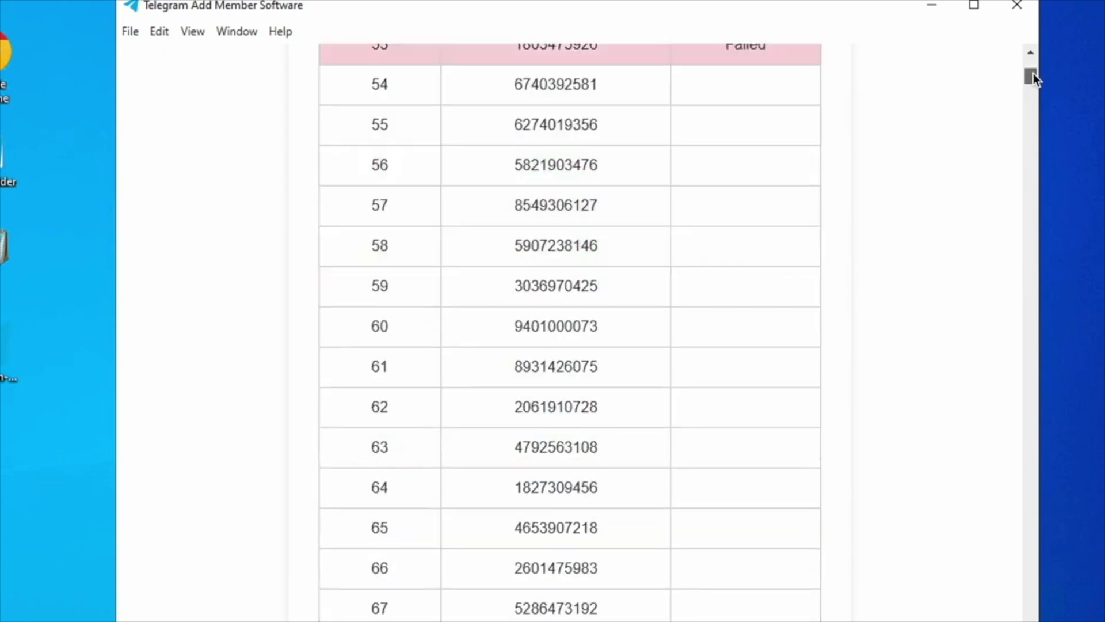
scroll(1034, 74, up, 9)
scroll(1034, 73, up, 2)
scroll(1032, 75, down, 4)
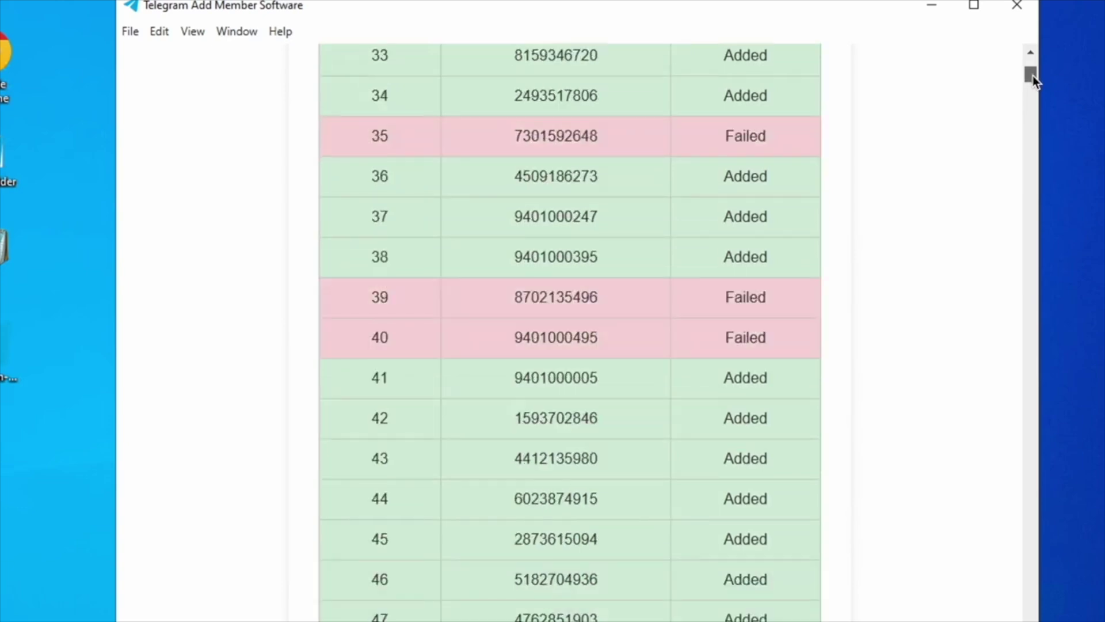
scroll(1033, 75, down, 7)
scroll(1033, 75, up, 3)
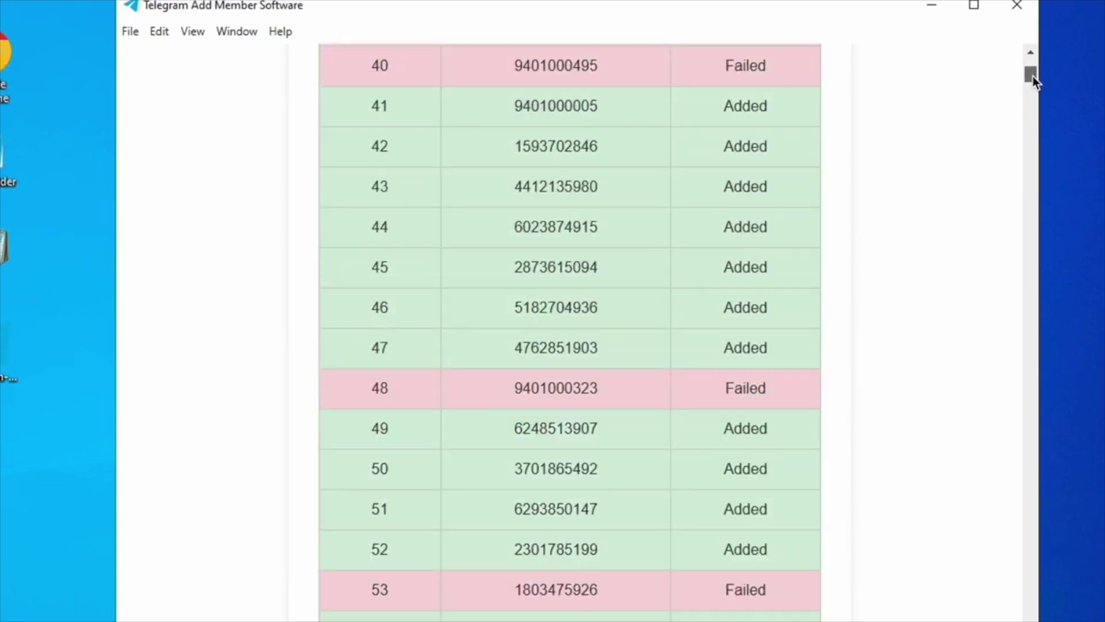
scroll(1033, 76, down, 10)
- Reload the channel again to check subscribers reached 47, then return to the status table
key(alt+Tab)
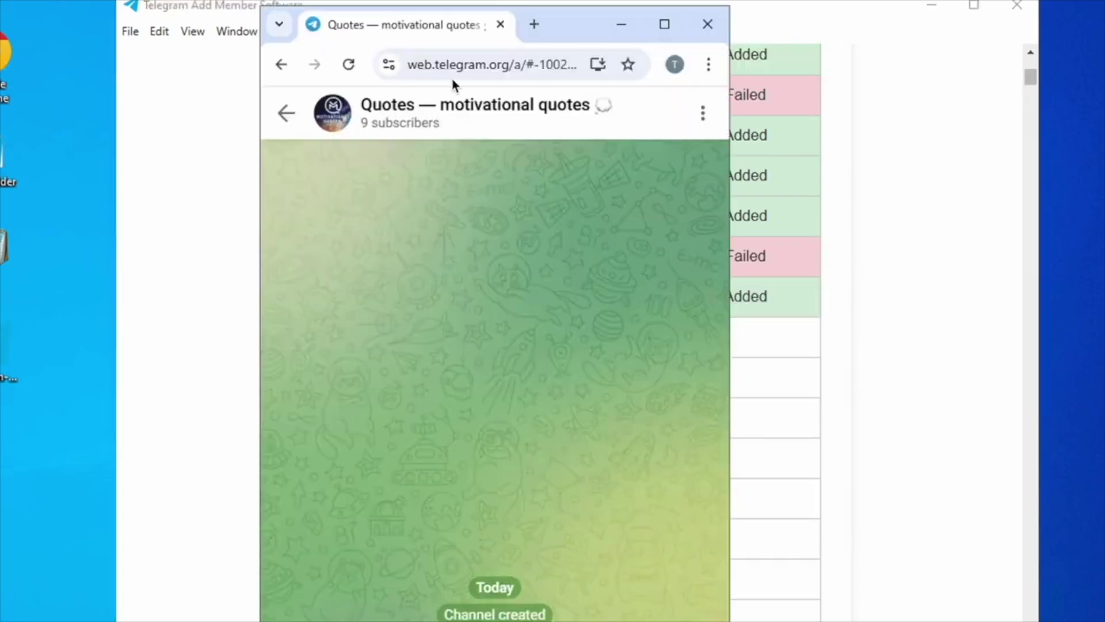
click(348, 65)
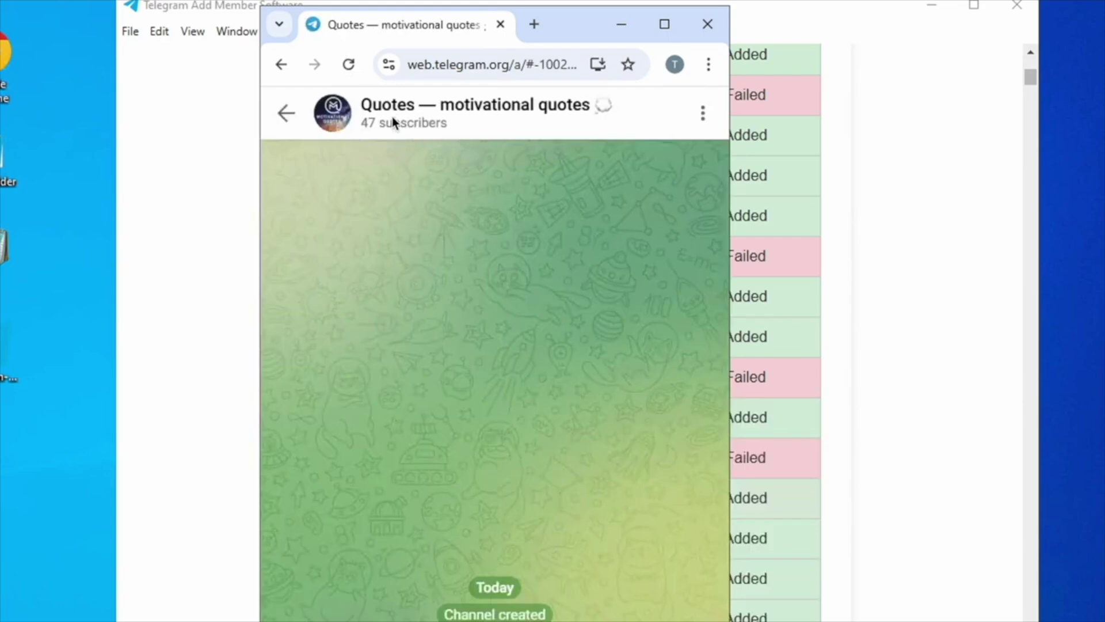
click(890, 138)
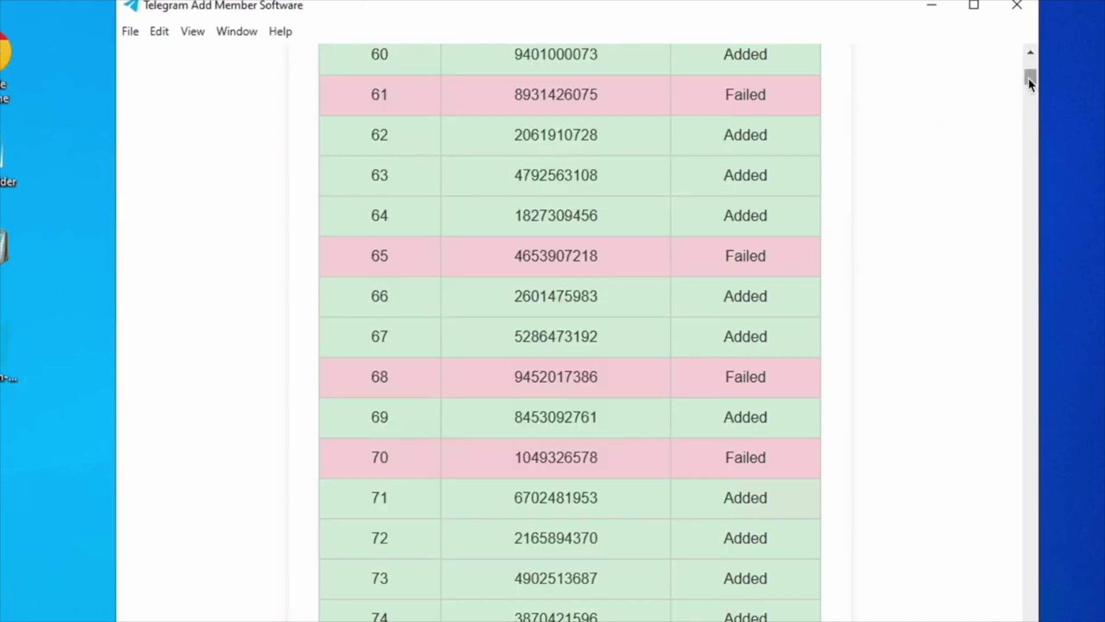
drag(1029, 74, 1030, 84)
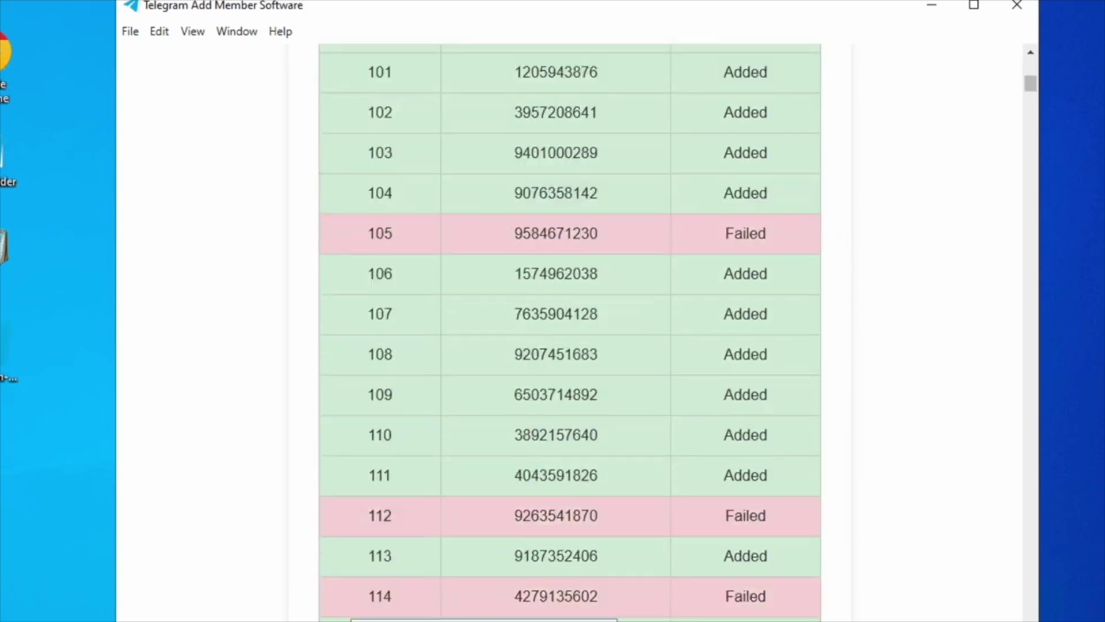
key(alt+Tab)
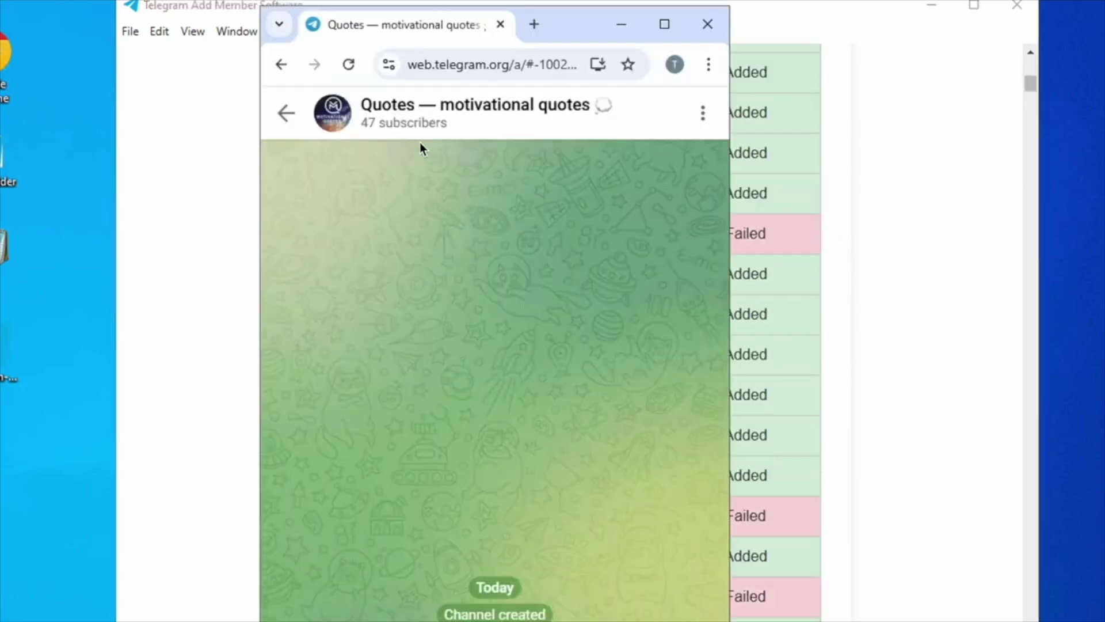